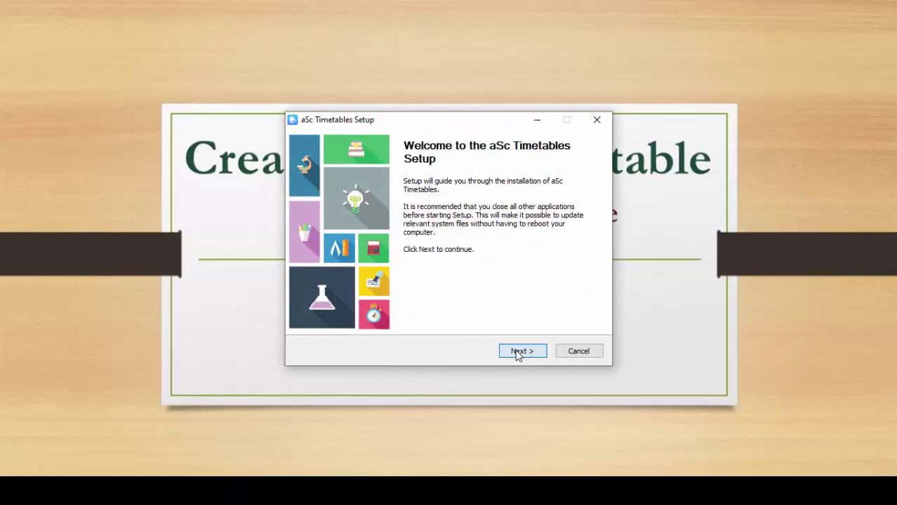
- Install aSc Timetables in c:\TimeTables with shortcuts in the aSc Timetables Start menu folder, and launch the program
{"action": "left_click", "coordinate": [519, 351]}
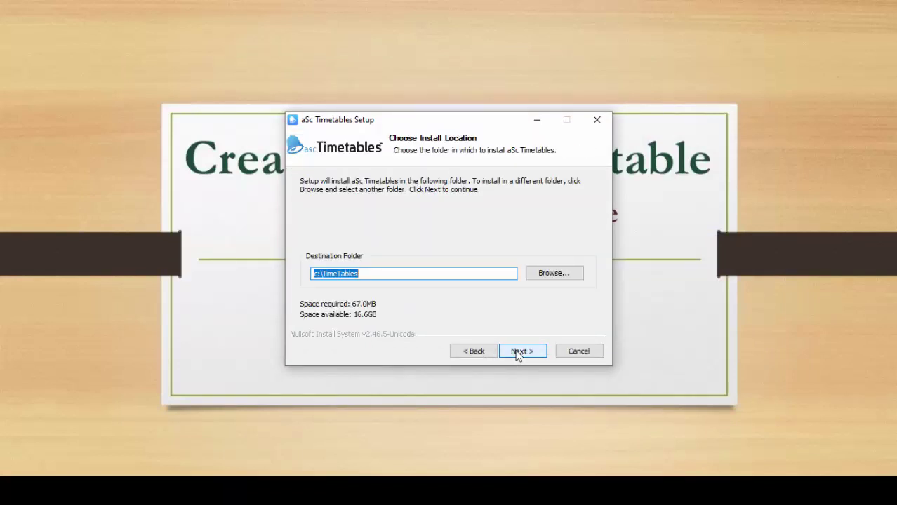
{"action": "left_click", "coordinate": [518, 352]}
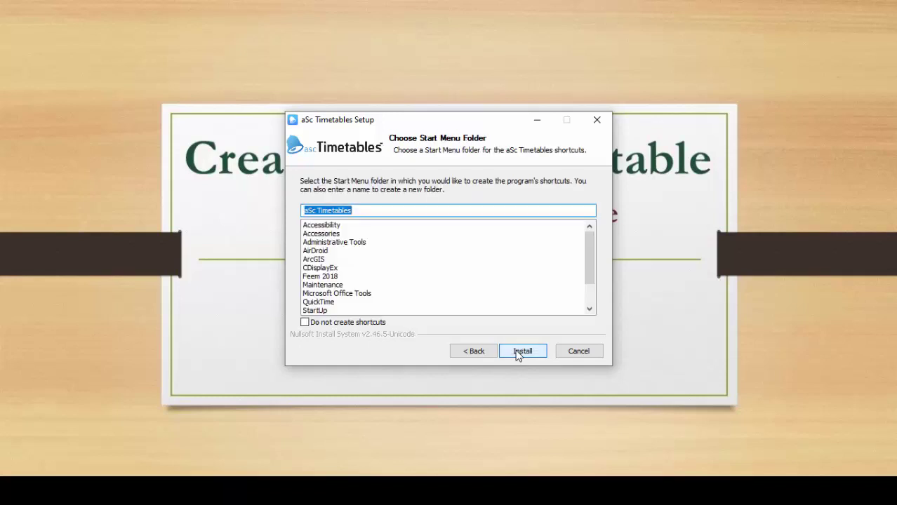
{"action": "left_click", "coordinate": [520, 351]}
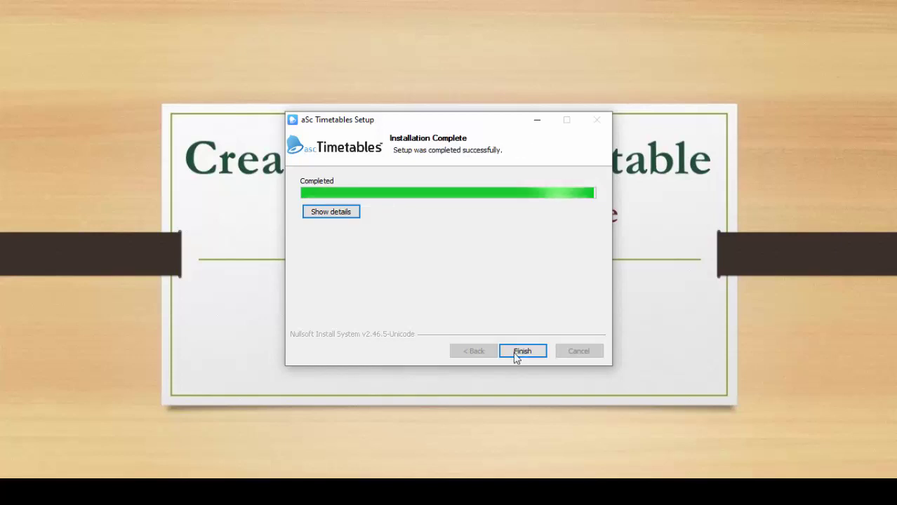
{"action": "left_click", "coordinate": [520, 351]}
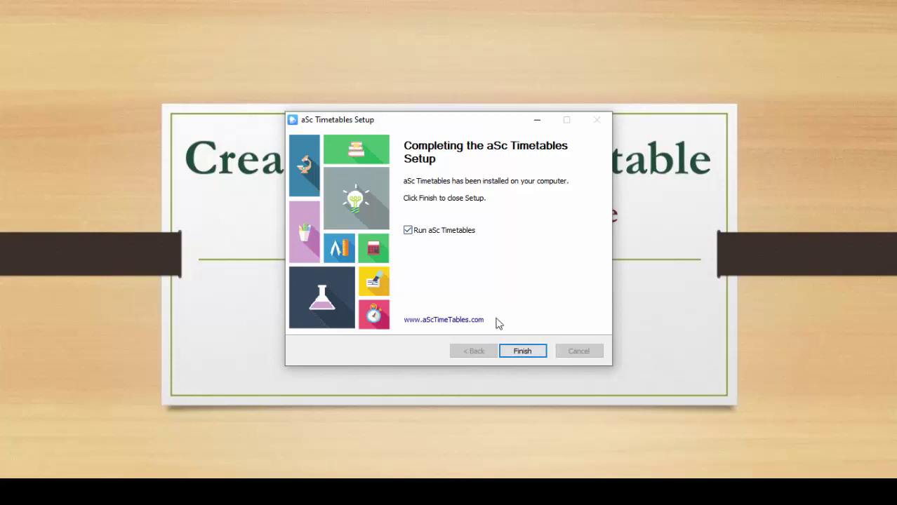
{"action": "left_click", "coordinate": [520, 351]}
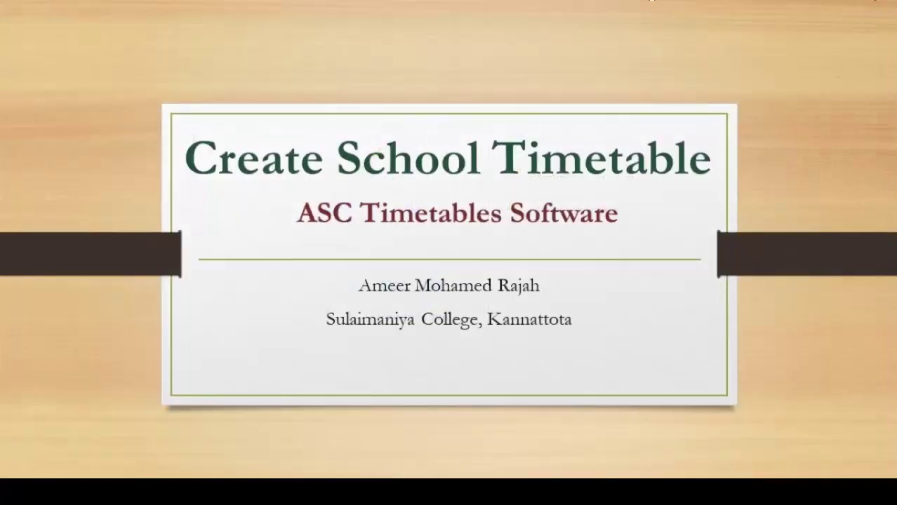
{"action": "key", "text": "super"}
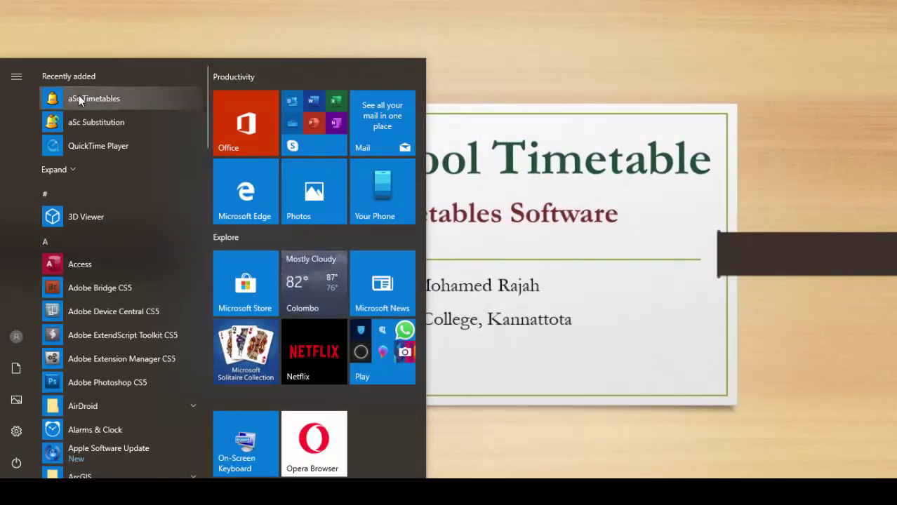
{"action": "left_click", "coordinate": [79, 98]}
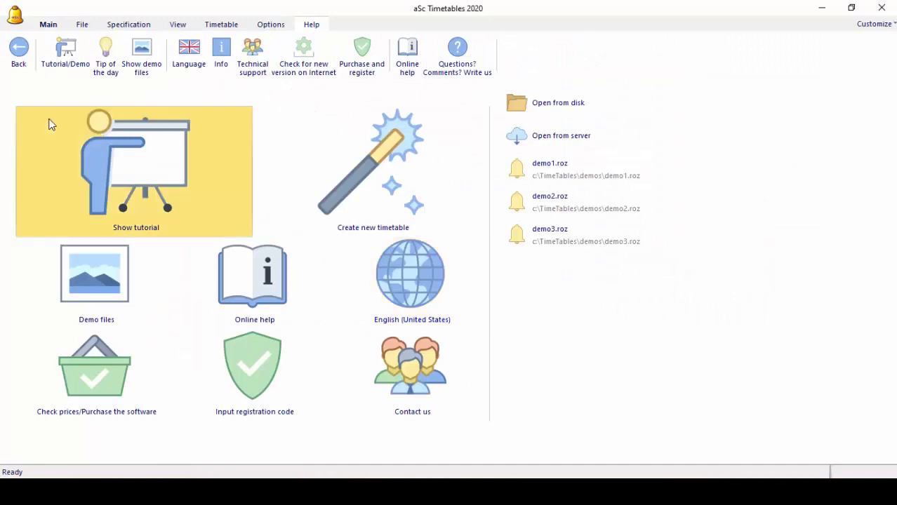
- Open the demo1.roz sample timetable, look over its weekly class schedule and close it
{"action": "left_click", "coordinate": [572, 170]}
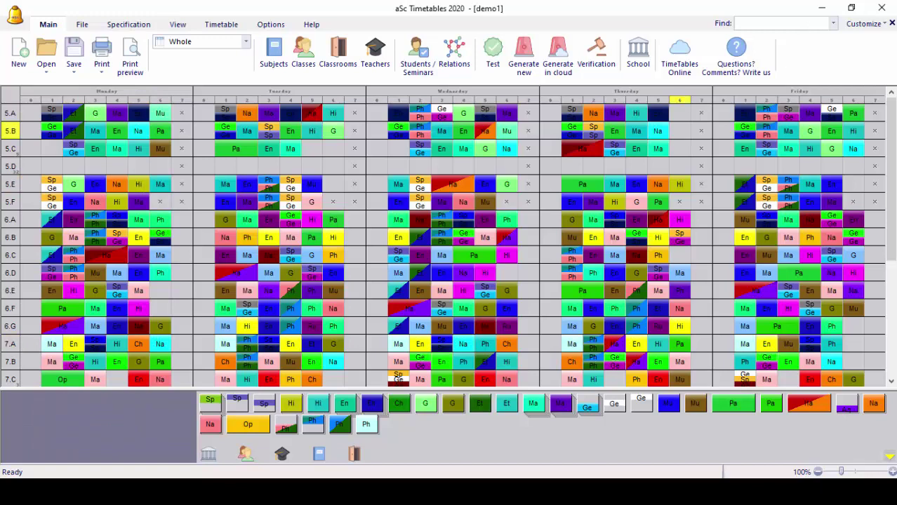
{"action": "left_click", "coordinate": [892, 23]}
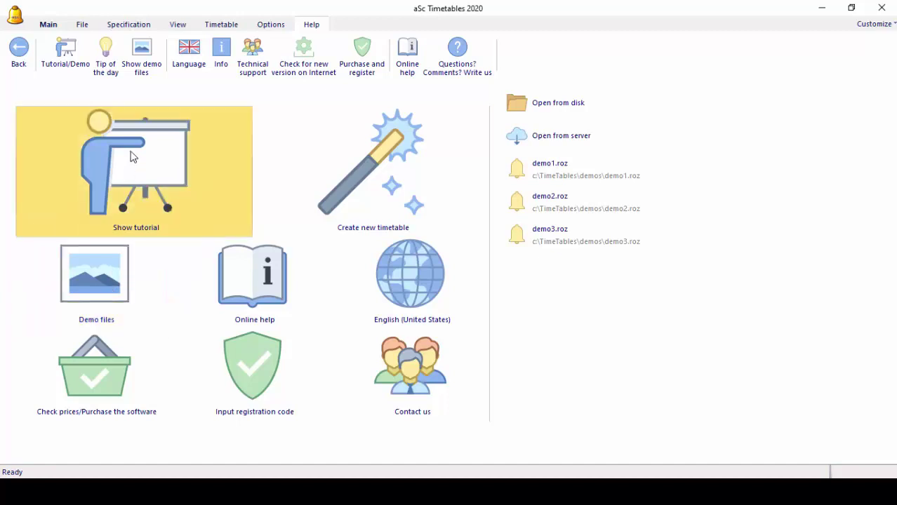
- Open the built-in tutorial and read through all messages of its Introduction section
{"action": "left_click", "coordinate": [170, 170]}
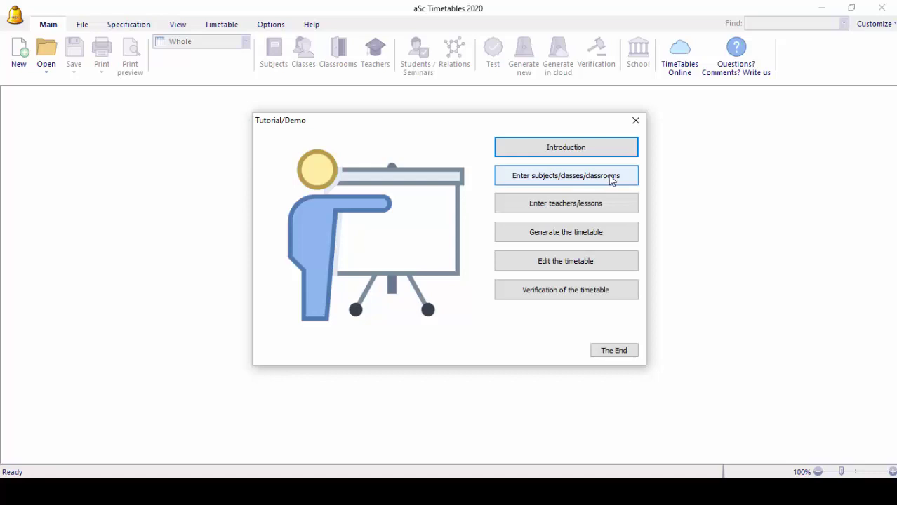
{"action": "left_click", "coordinate": [605, 181]}
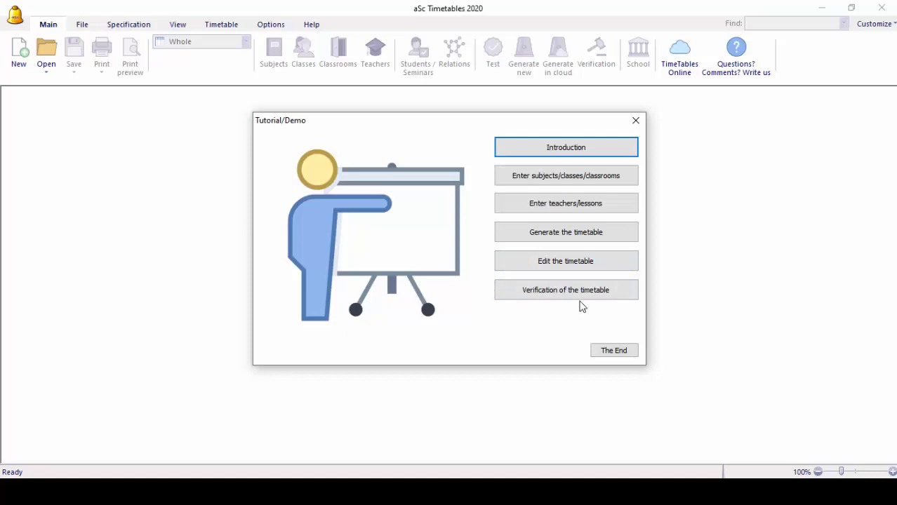
{"action": "left_click", "coordinate": [556, 154]}
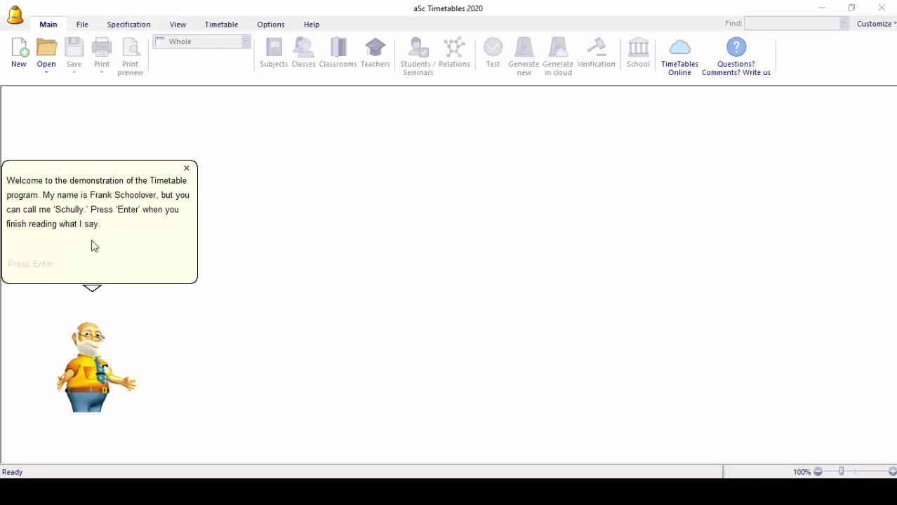
{"action": "key", "text": "Return"}
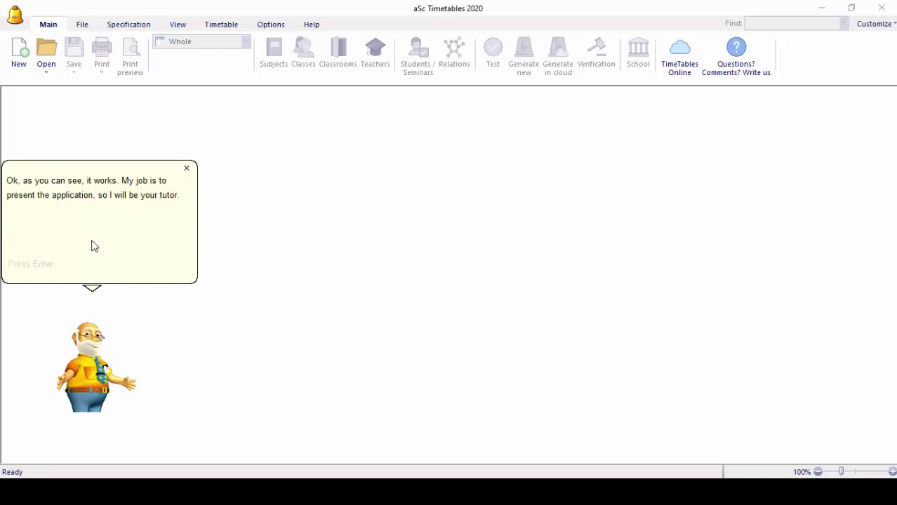
{"action": "key", "text": "Return"}
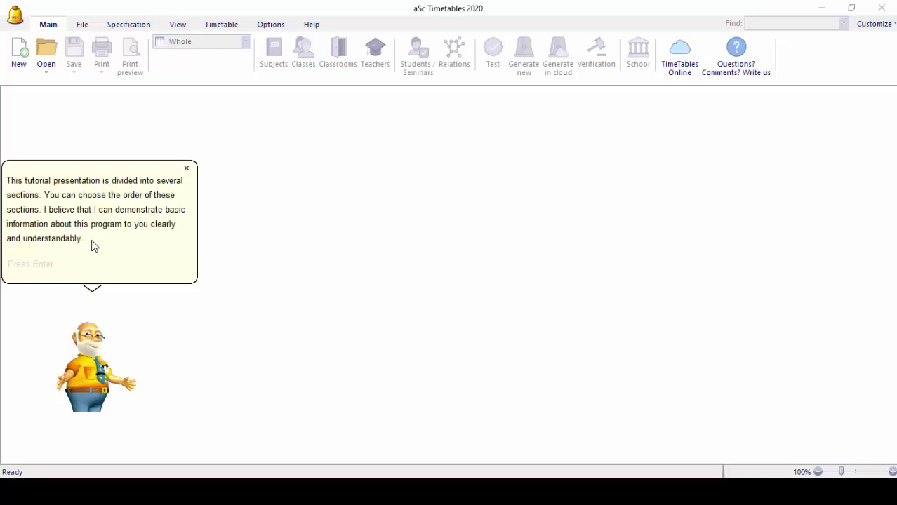
{"action": "key", "text": "Return"}
{"action": "key", "text": "Return"}
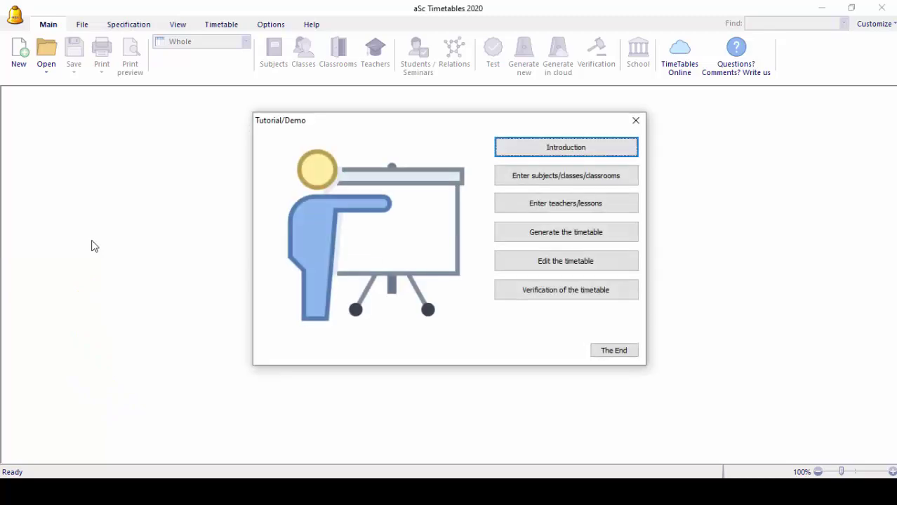
- Start the tutorial section on entering subjects, classes and classrooms, and follow it to the list of subjects
{"action": "left_click", "coordinate": [538, 180]}
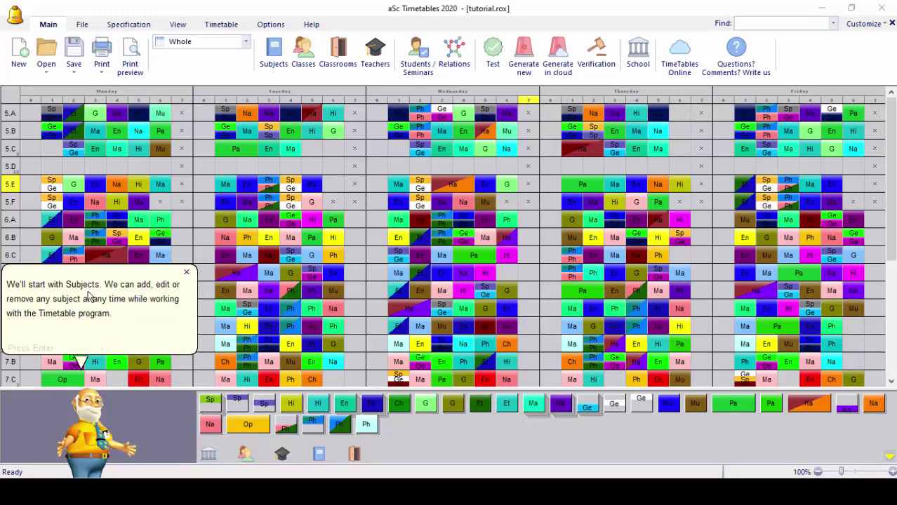
{"action": "left_click", "coordinate": [89, 296]}
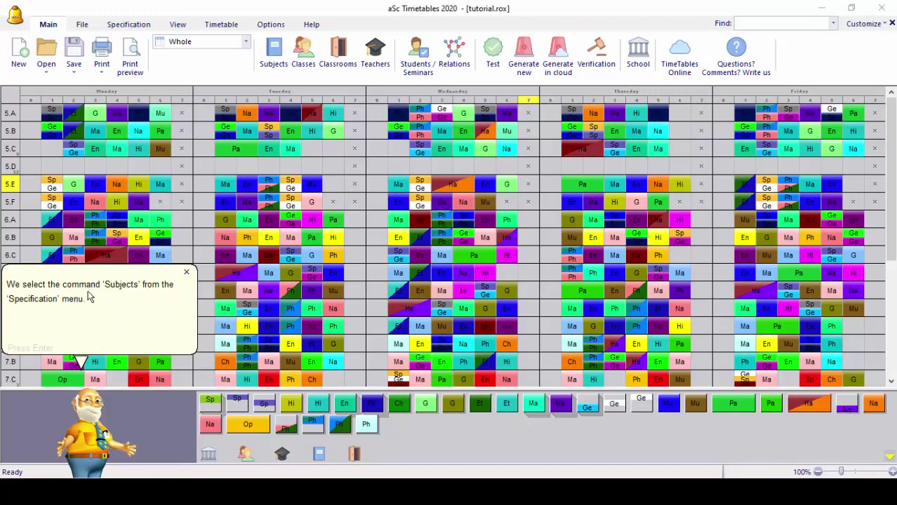
{"action": "left_click", "coordinate": [89, 296]}
{"action": "left_click", "coordinate": [130, 25]}
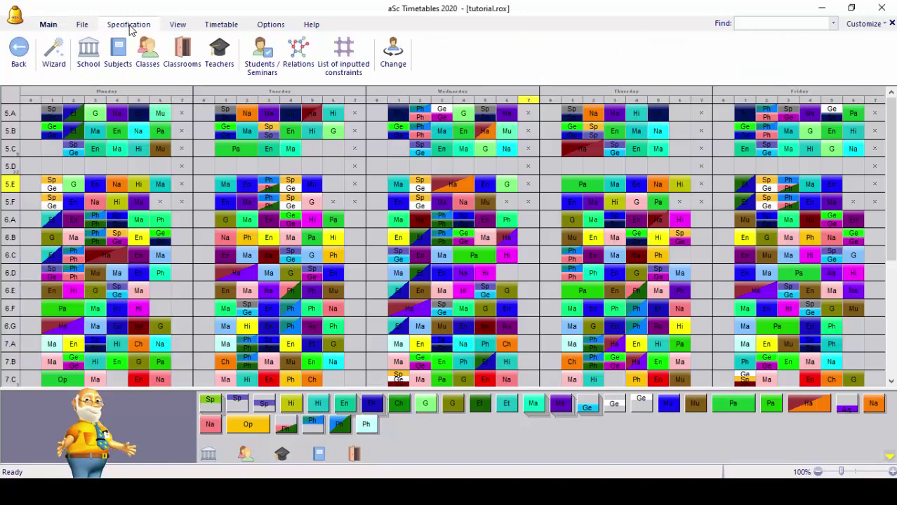
{"action": "left_click", "coordinate": [120, 62]}
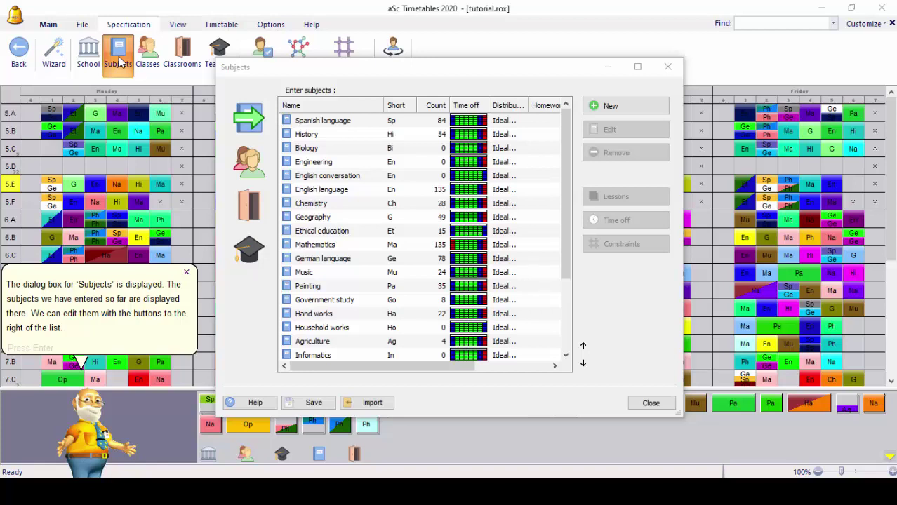
{"action": "key", "text": "Return"}
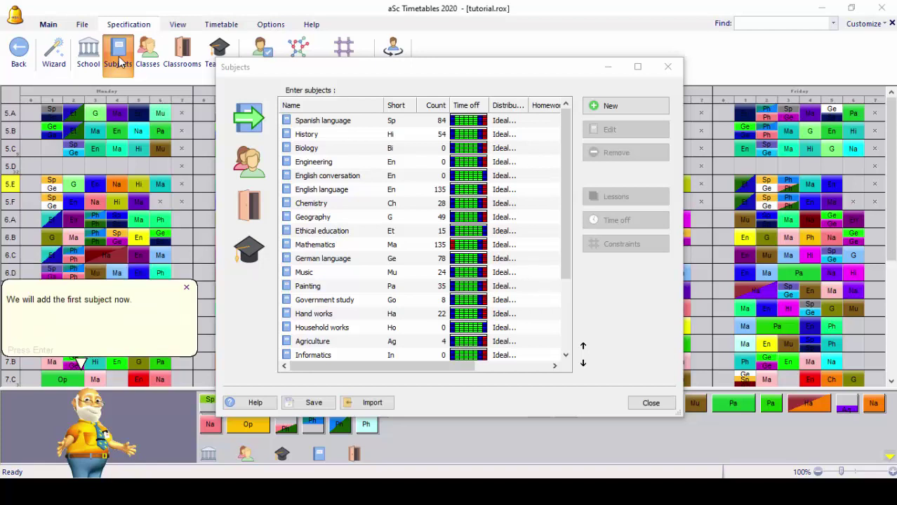
{"action": "key", "text": "Return"}
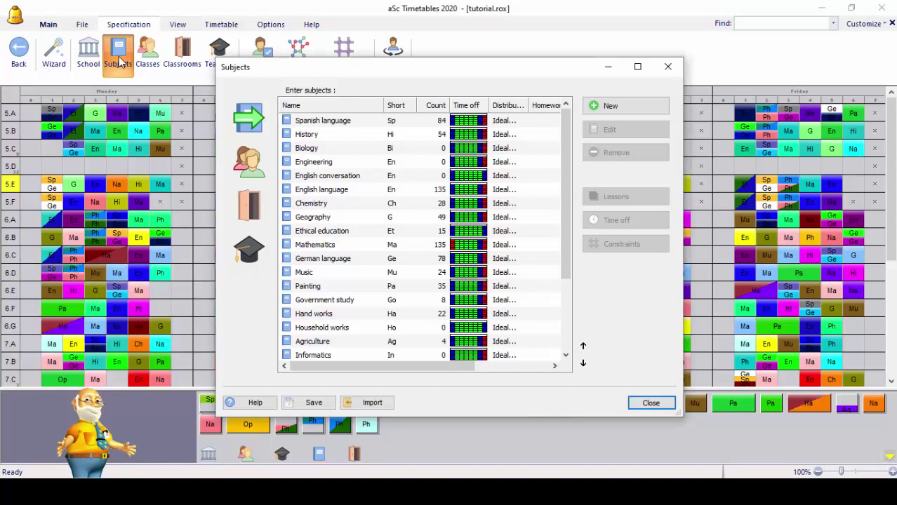
- Add a practice subject titled Mathematics with the short name Mat, and end the tutorial
{"action": "left_click", "coordinate": [625, 106]}
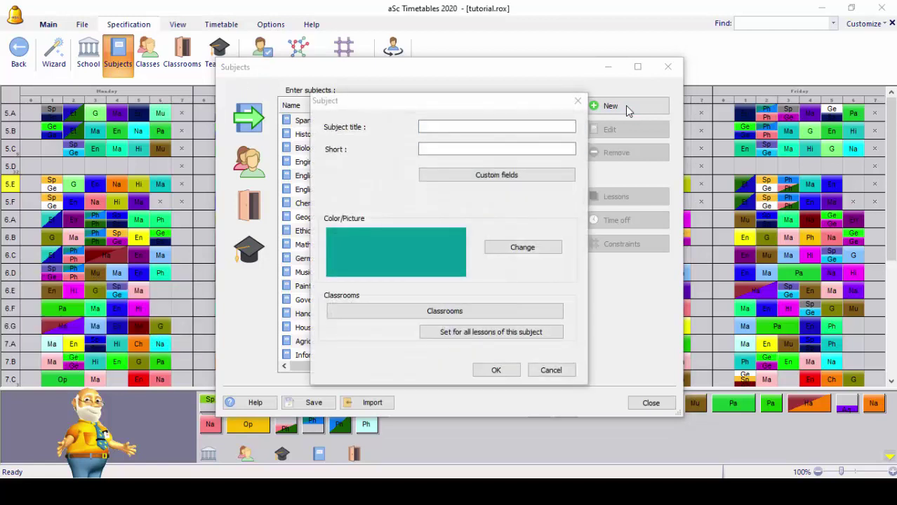
{"action": "left_click", "coordinate": [498, 127]}
{"action": "type", "text": "Mathematics"}
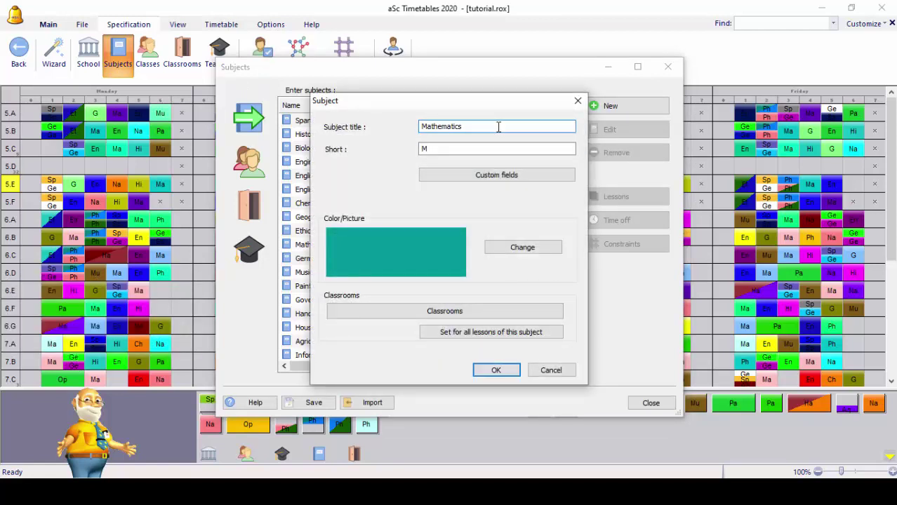
{"action": "left_click", "coordinate": [499, 149]}
{"action": "type", "text": "at"}
{"action": "left_click", "coordinate": [496, 369]}
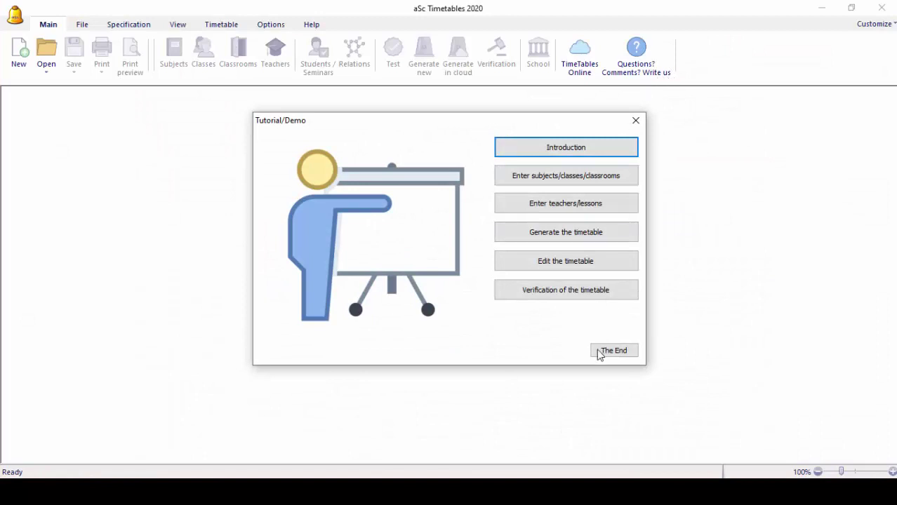
{"action": "left_click", "coordinate": [599, 352]}
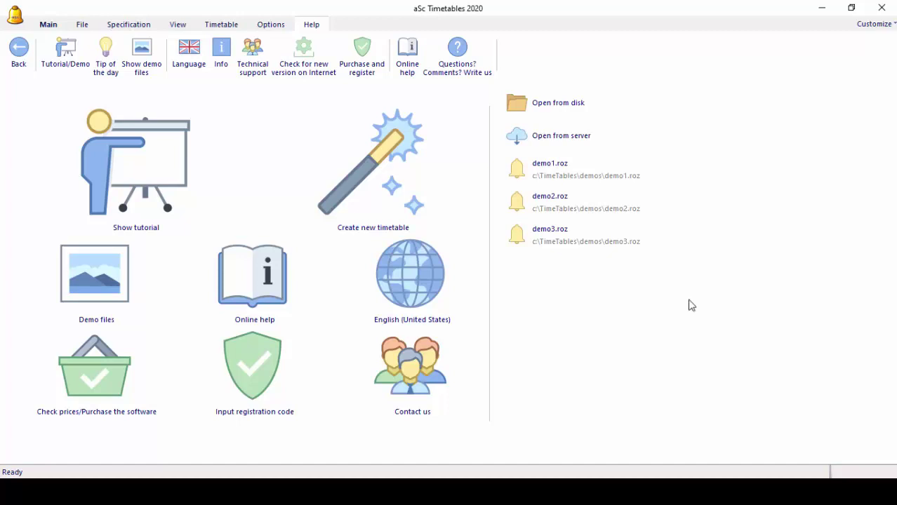
- Create a new timetable document and move its setup wizard slightly for a clear view
{"action": "left_click", "coordinate": [85, 26]}
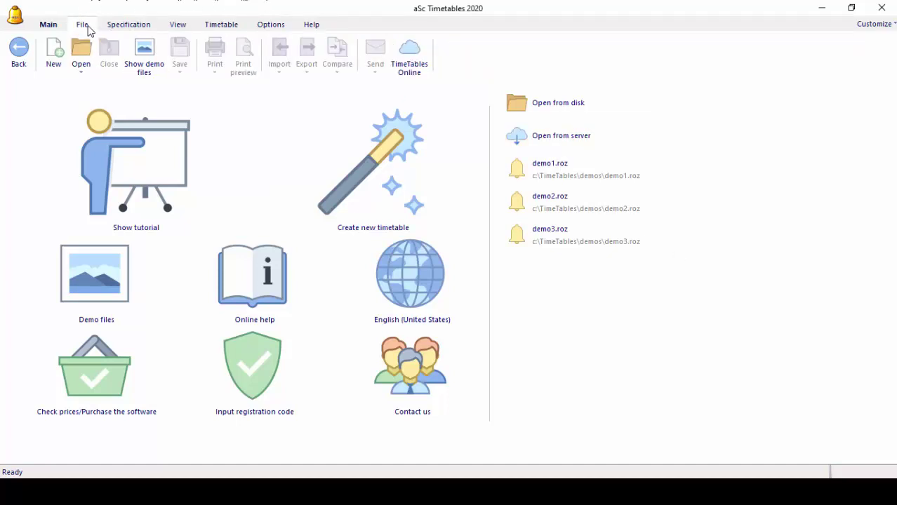
{"action": "left_click", "coordinate": [59, 63]}
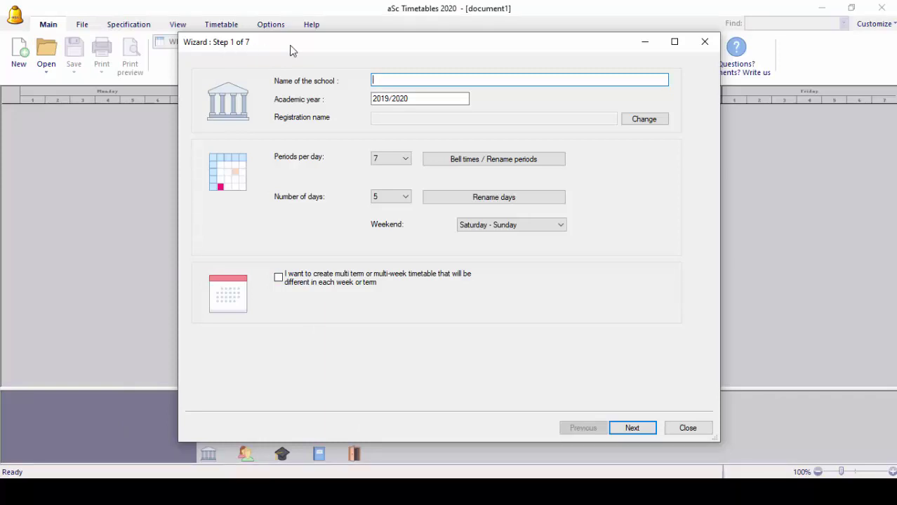
{"action": "mouse_move", "coordinate": [292, 50]}
{"action": "left_mouse_down"}
{"action": "mouse_move", "coordinate": [310, 84]}
{"action": "mouse_move", "coordinate": [306, 48]}
{"action": "mouse_move", "coordinate": [287, 35]}
{"action": "left_mouse_up"}
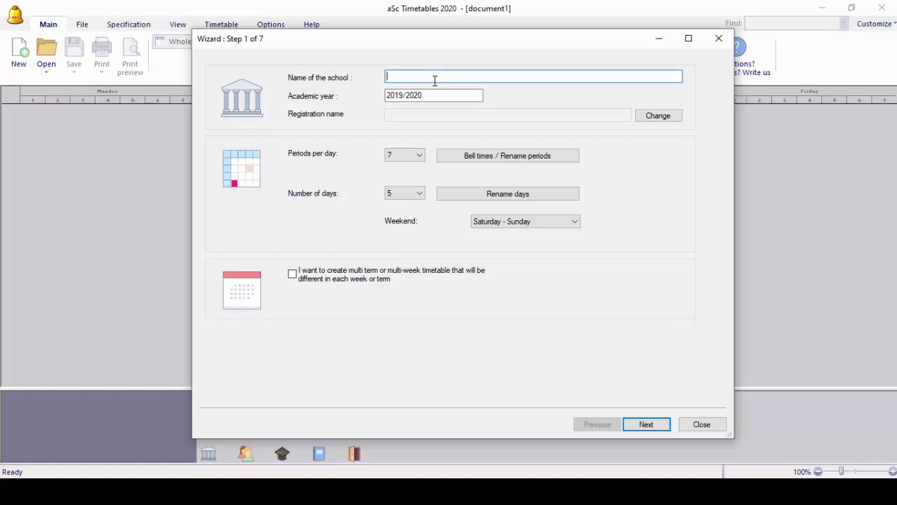
- Enter the school name KG/DEHI Sulaimaniya College and academic year 2020, declining the change of registration name
{"action": "type", "text": "KG/DEHI Sulaimaniya Col"}
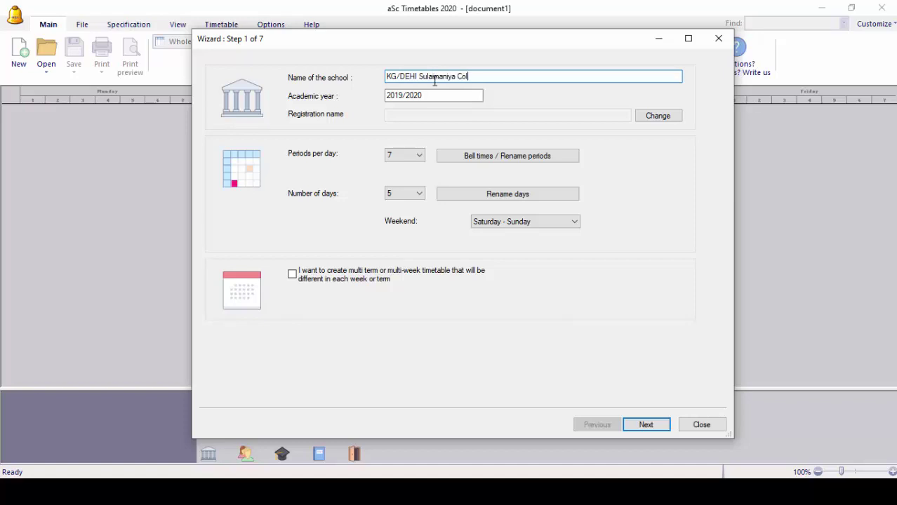
{"action": "type", "text": "lege"}
{"action": "left_click_drag", "start_coordinate": [440, 96], "coordinate": [346, 100]}
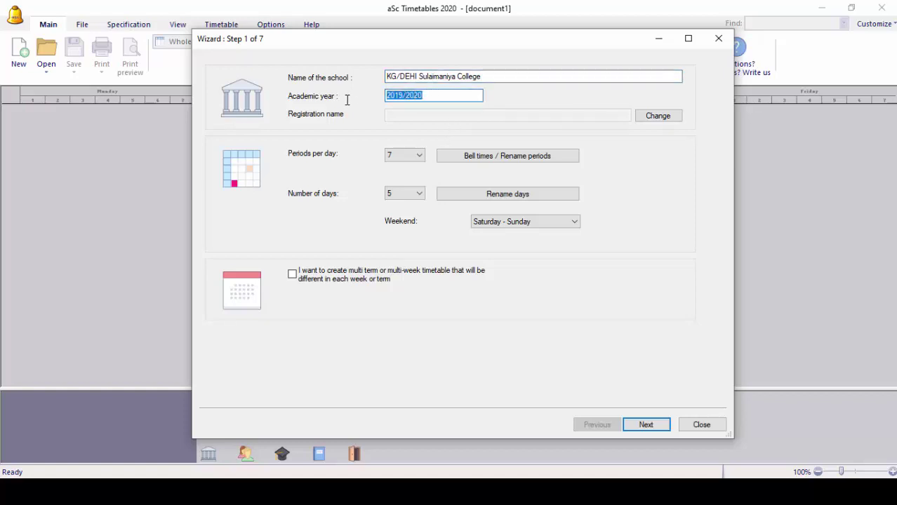
{"action": "type", "text": "2020"}
{"action": "left_click", "coordinate": [507, 79]}
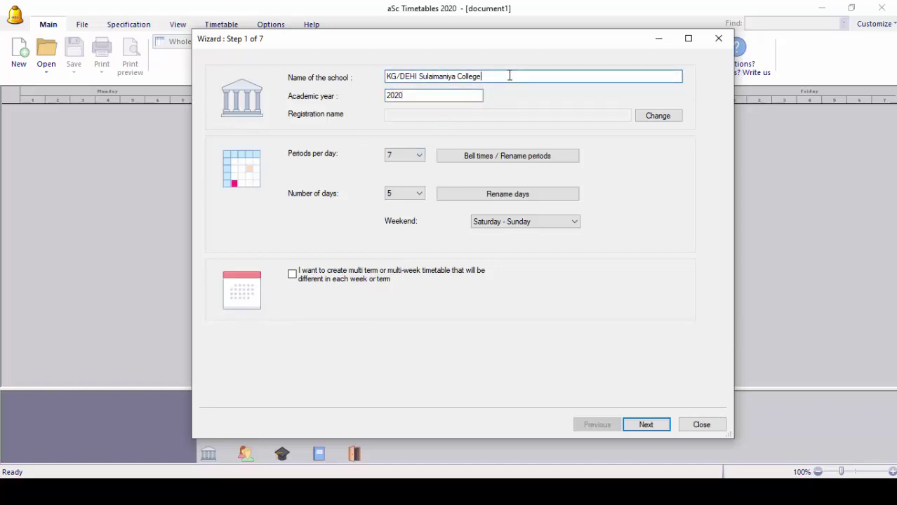
{"action": "left_click", "coordinate": [657, 116]}
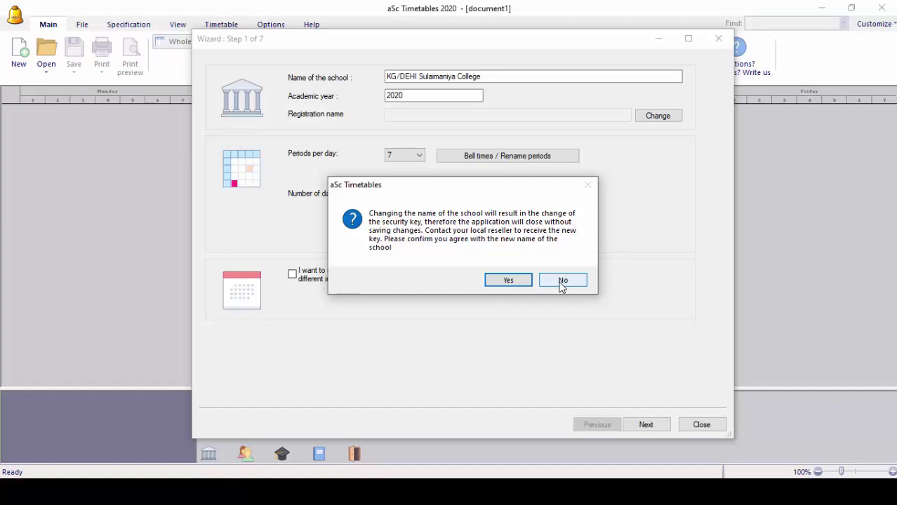
{"action": "left_click", "coordinate": [563, 281]}
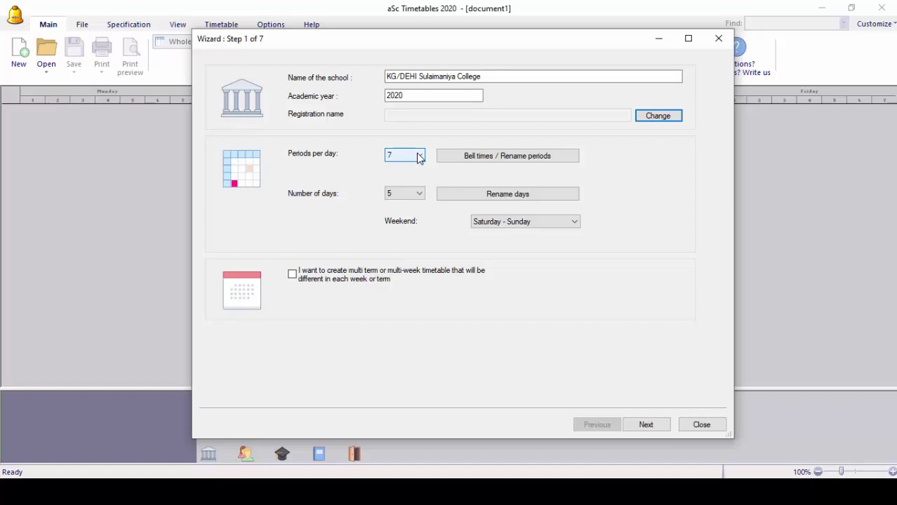
- Set the number of periods per day to 9 and accept the change of lesson count
{"action": "left_click", "coordinate": [419, 158]}
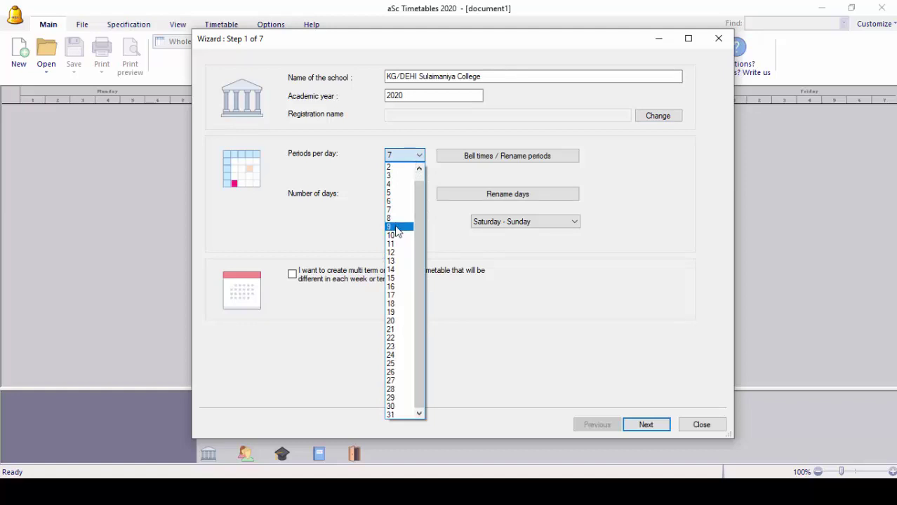
{"action": "left_click", "coordinate": [397, 226]}
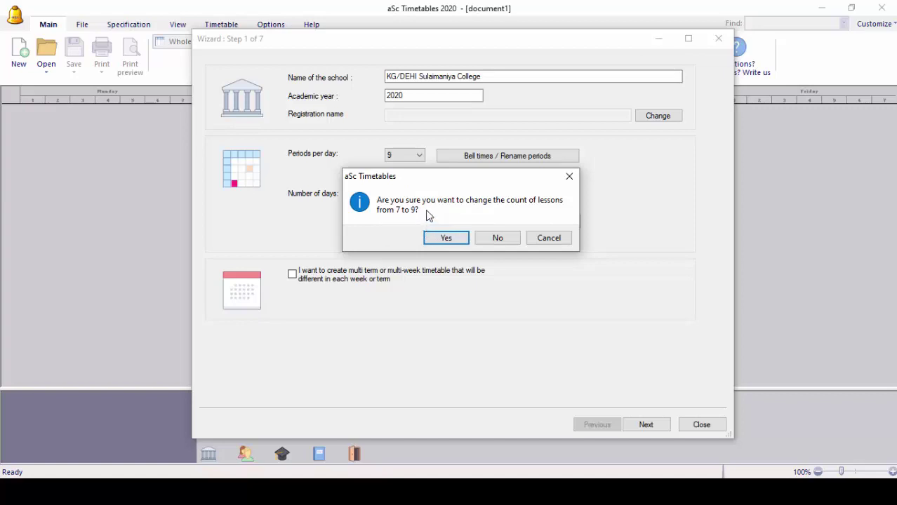
{"action": "left_click", "coordinate": [442, 240]}
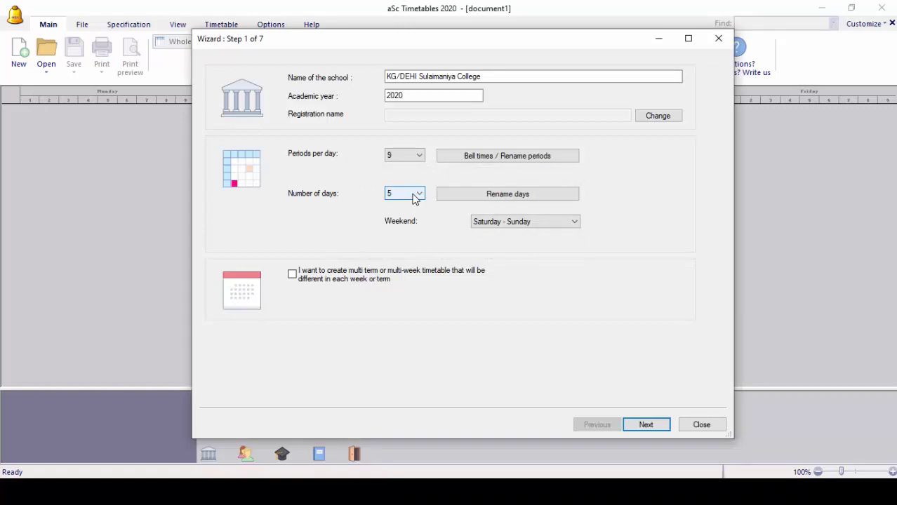
- Open the bell times and set the start time of period 1 to 07:35
{"action": "left_click", "coordinate": [470, 158]}
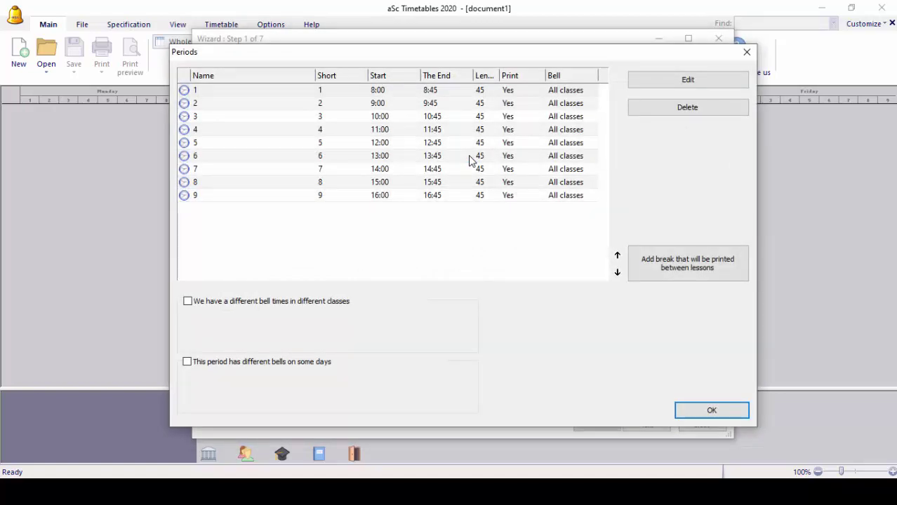
{"action": "left_click", "coordinate": [378, 92]}
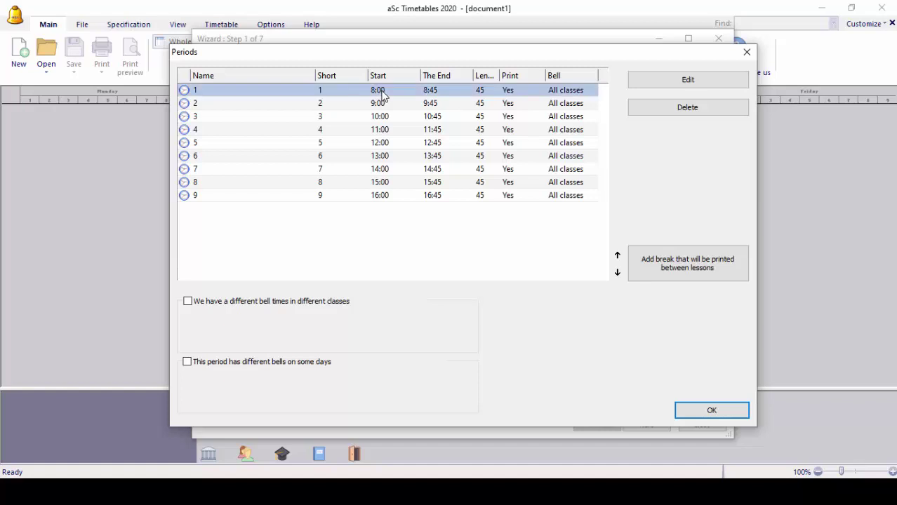
{"action": "left_click", "coordinate": [689, 82]}
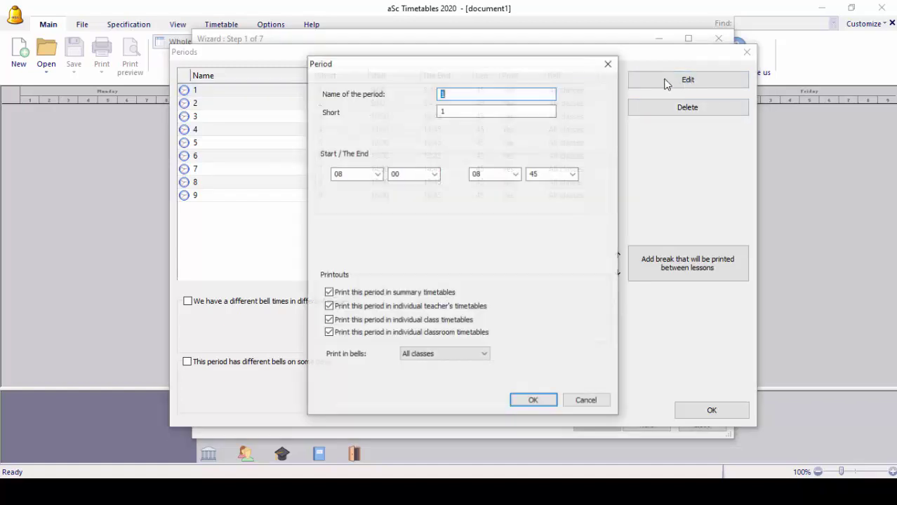
{"action": "left_click_drag", "start_coordinate": [508, 58], "coordinate": [600, 132]}
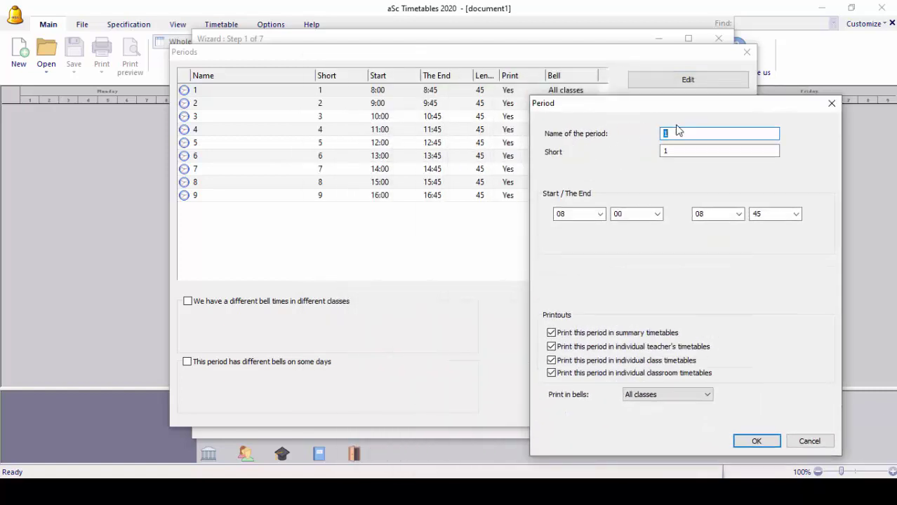
{"action": "left_click", "coordinate": [679, 134]}
{"action": "left_click", "coordinate": [675, 151]}
{"action": "key", "text": "shift+Tab"}
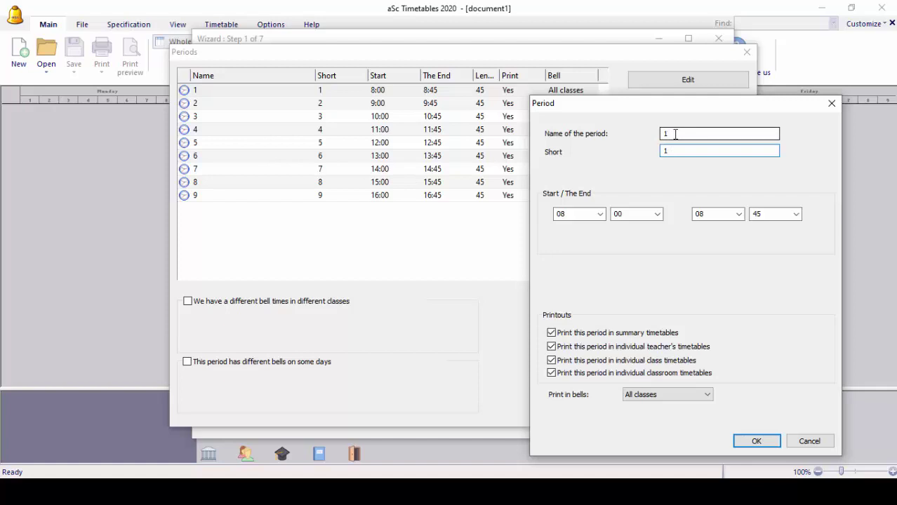
{"action": "left_click", "coordinate": [673, 134]}
{"action": "left_click", "coordinate": [563, 216]}
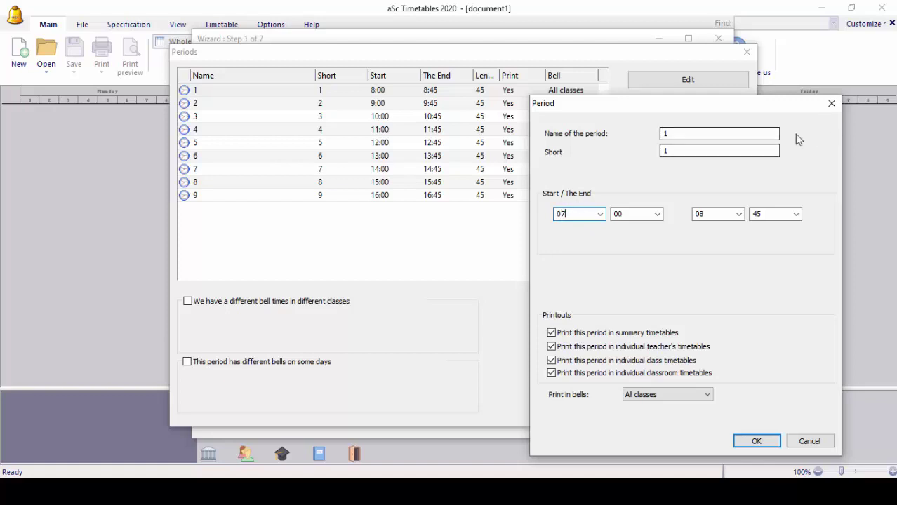
{"action": "left_click", "coordinate": [627, 214]}
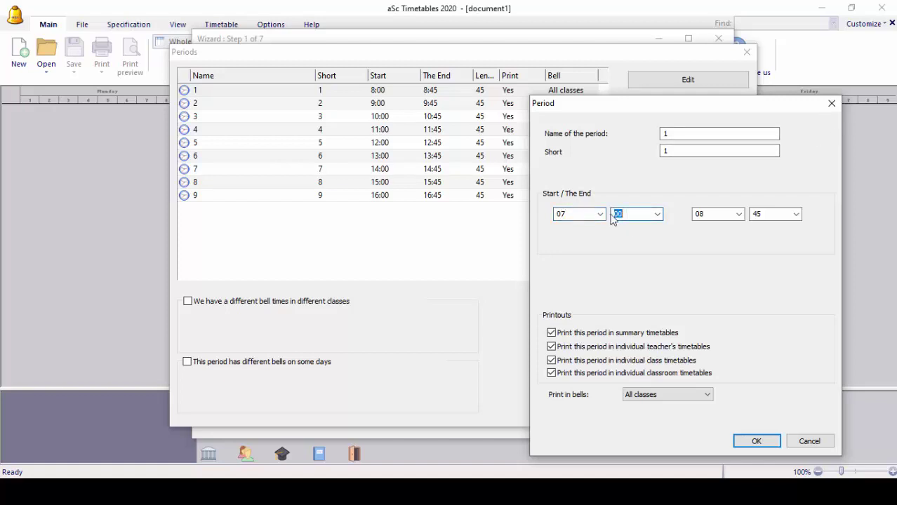
{"action": "type", "text": "35"}
- Set the end time of period 1 to 08:15 and save the period
{"action": "double_click", "coordinate": [700, 213]}
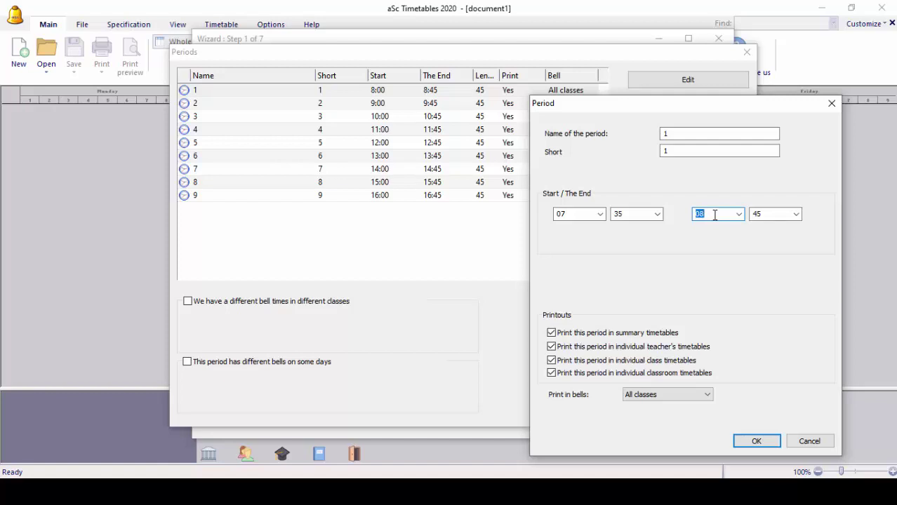
{"action": "left_click", "coordinate": [715, 212]}
{"action": "key", "text": "Tab"}
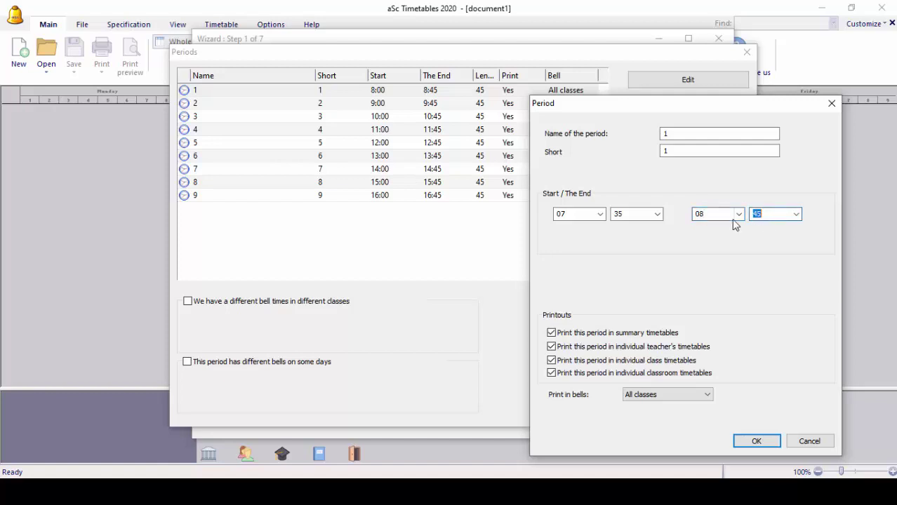
{"action": "type", "text": "1"}
{"action": "left_click", "coordinate": [767, 442]}
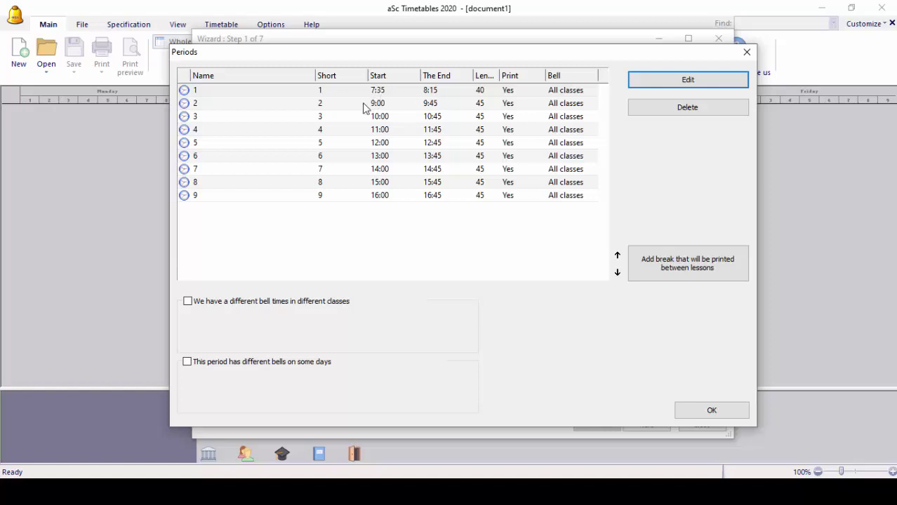
- Edit period 2 so that it runs from 08:20 to 09:00
{"action": "left_click", "coordinate": [294, 106]}
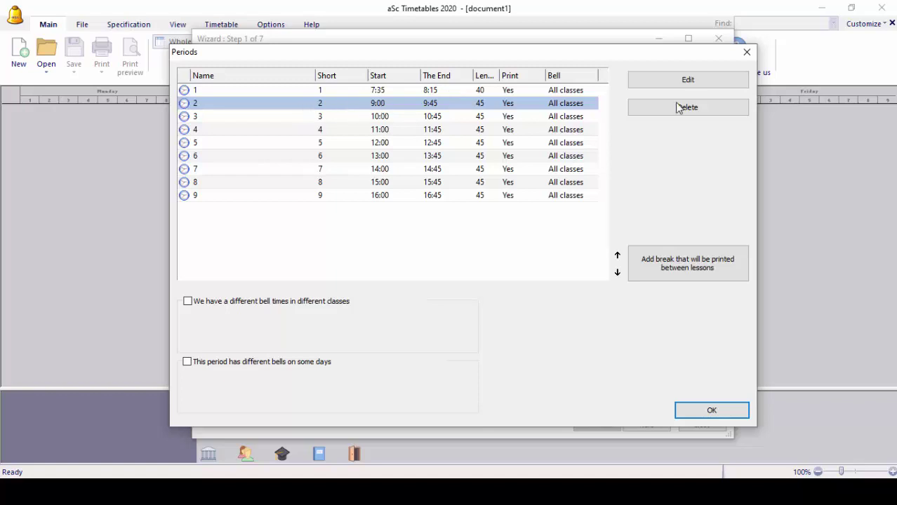
{"action": "left_click", "coordinate": [689, 85]}
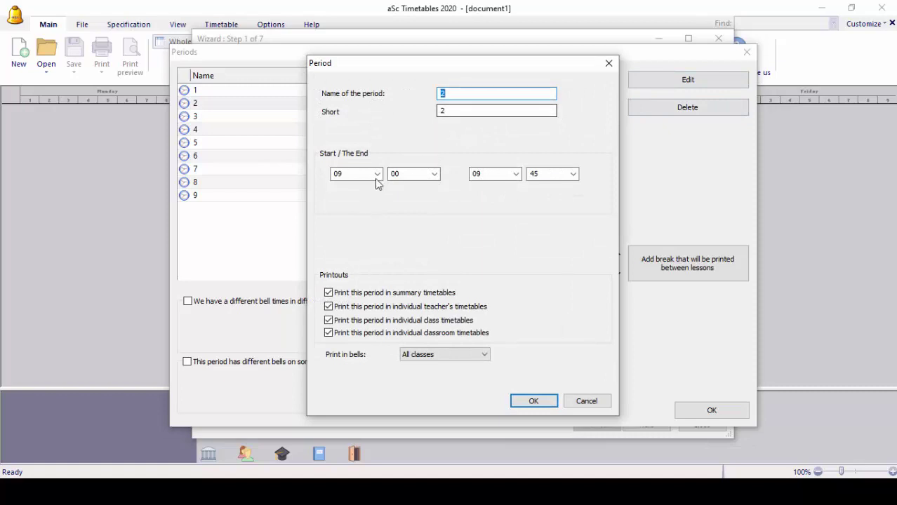
{"action": "left_click", "coordinate": [362, 173]}
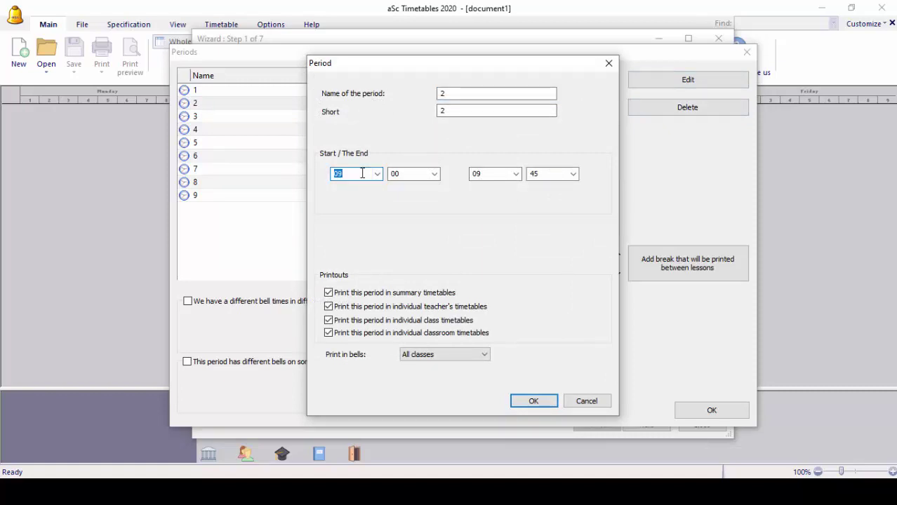
{"action": "type", "text": "08"}
{"action": "left_click", "coordinate": [414, 175]}
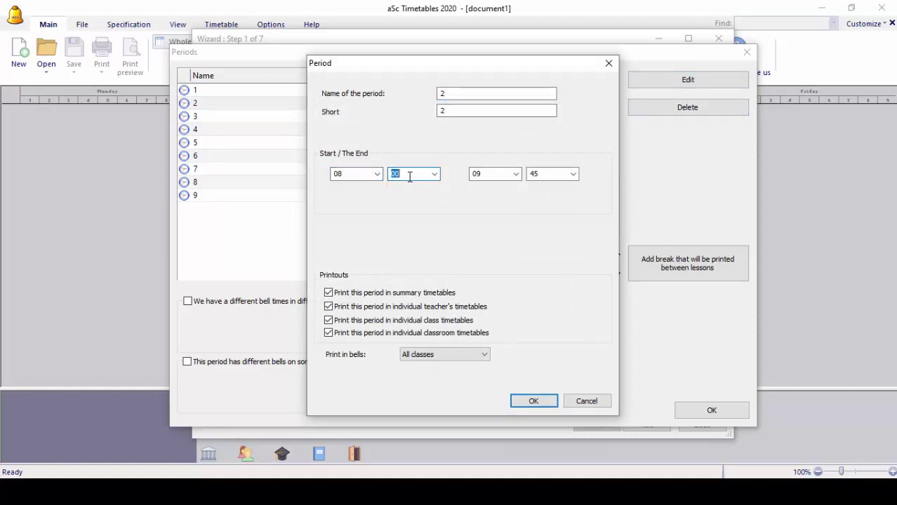
{"action": "type", "text": "20"}
{"action": "left_click", "coordinate": [484, 180]}
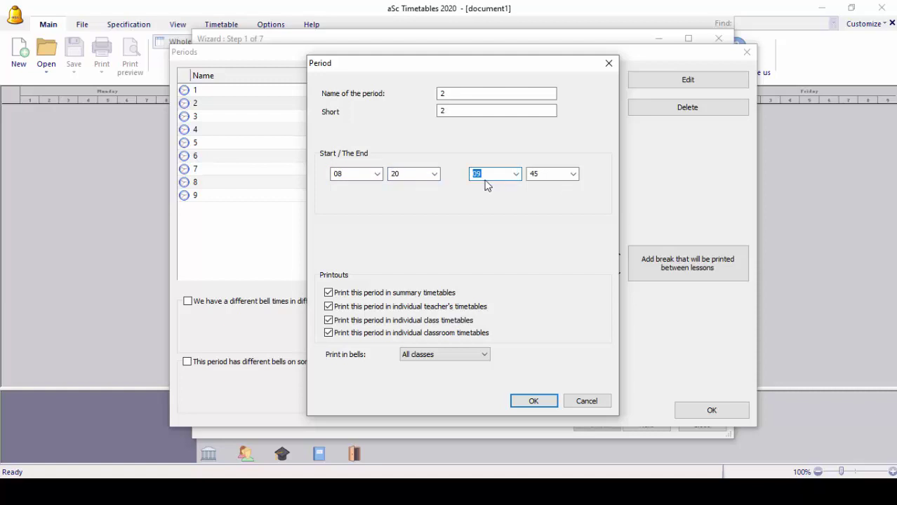
{"action": "type", "text": "09"}
{"action": "left_click", "coordinate": [537, 174]}
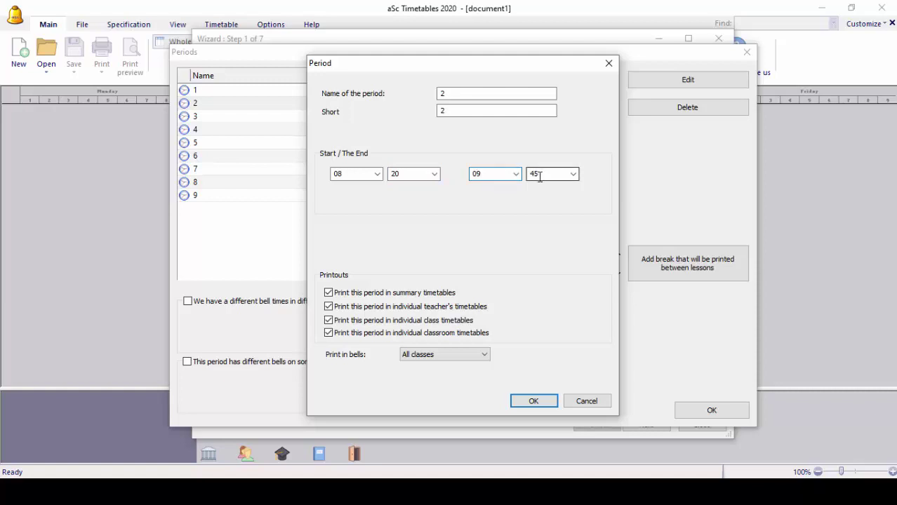
{"action": "type", "text": "00"}
{"action": "left_click", "coordinate": [547, 400]}
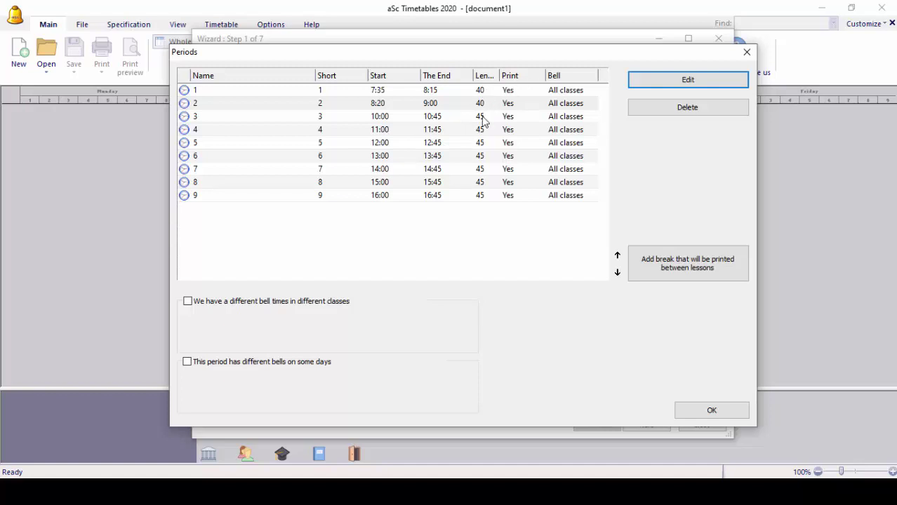
- Edit period 3 so that it runs from 09:15 to 09:50
{"action": "left_click", "coordinate": [210, 120]}
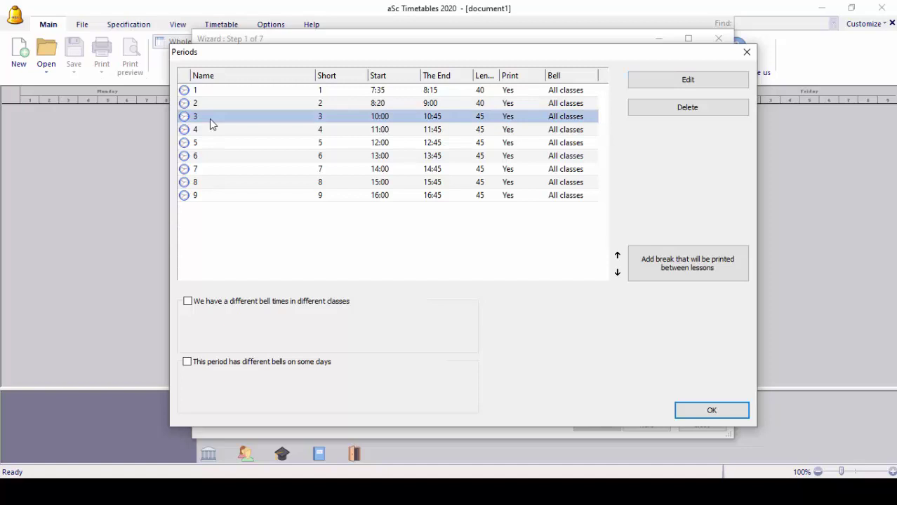
{"action": "left_click", "coordinate": [445, 104]}
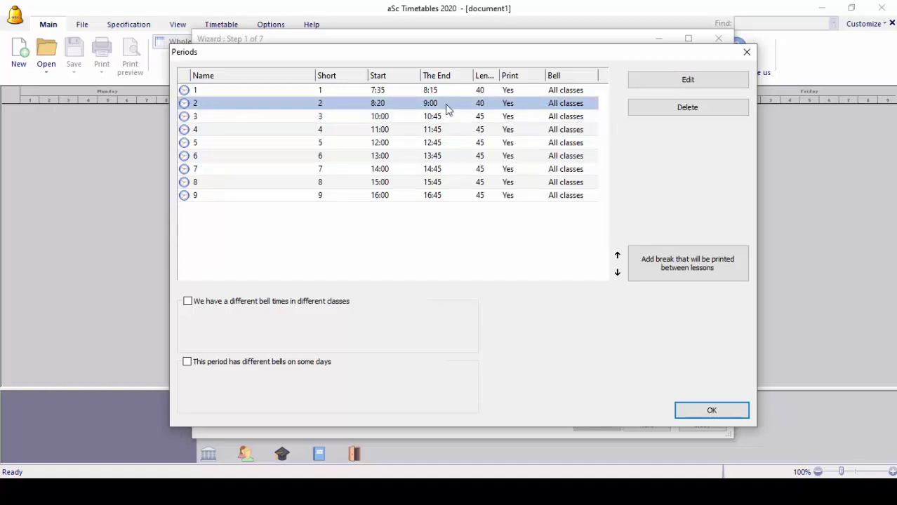
{"action": "left_click", "coordinate": [239, 120]}
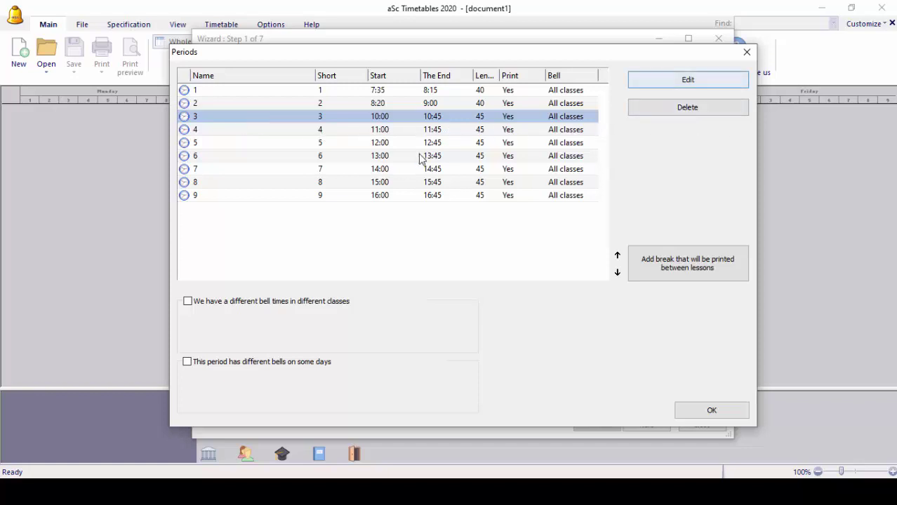
{"action": "key", "text": "Return"}
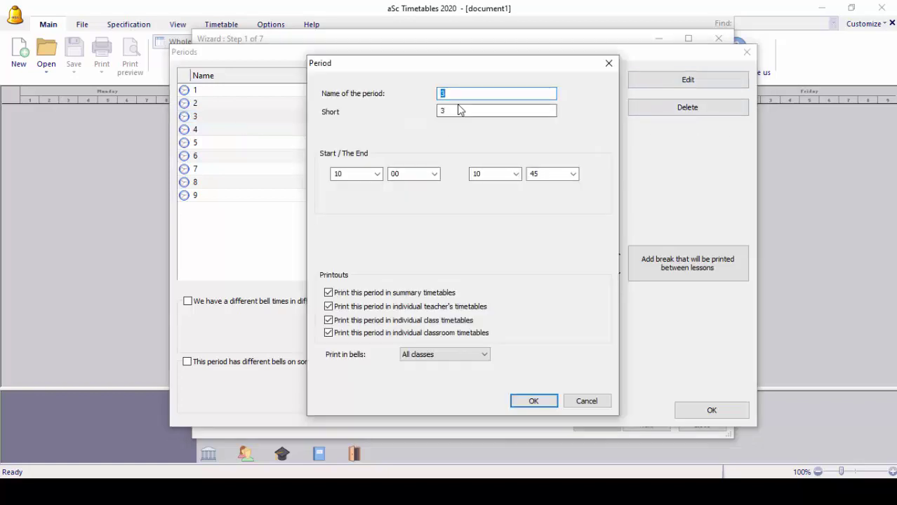
{"action": "left_click", "coordinate": [358, 175]}
{"action": "type", "text": "09"}
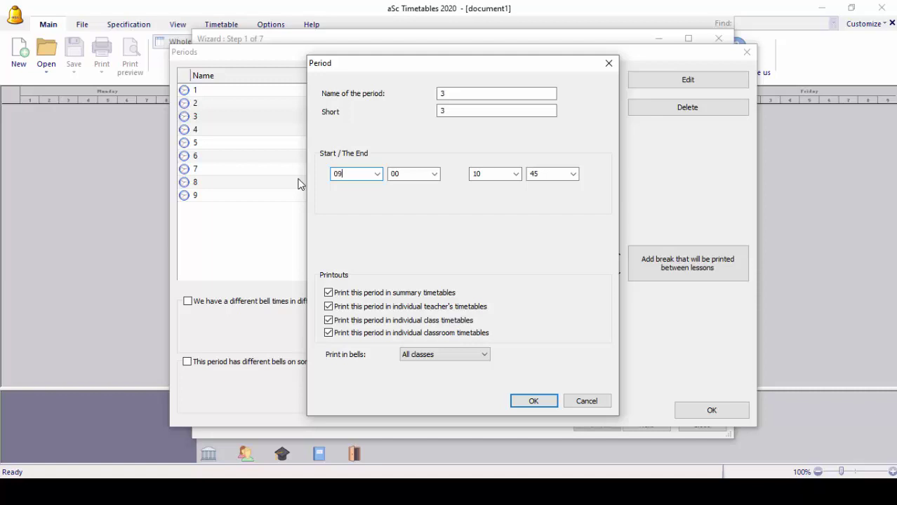
{"action": "left_click", "coordinate": [405, 173]}
{"action": "type", "text": "15"}
{"action": "left_click", "coordinate": [495, 178]}
{"action": "type", "text": "09"}
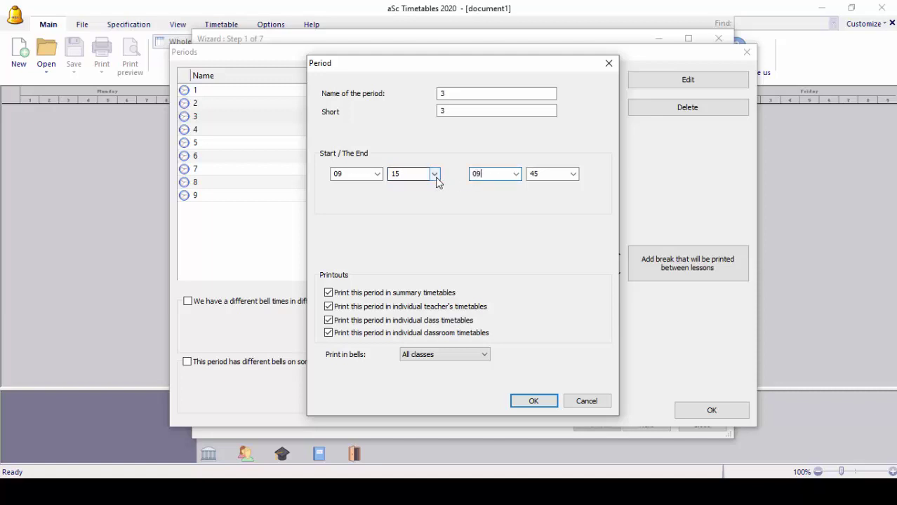
{"action": "left_click", "coordinate": [556, 174]}
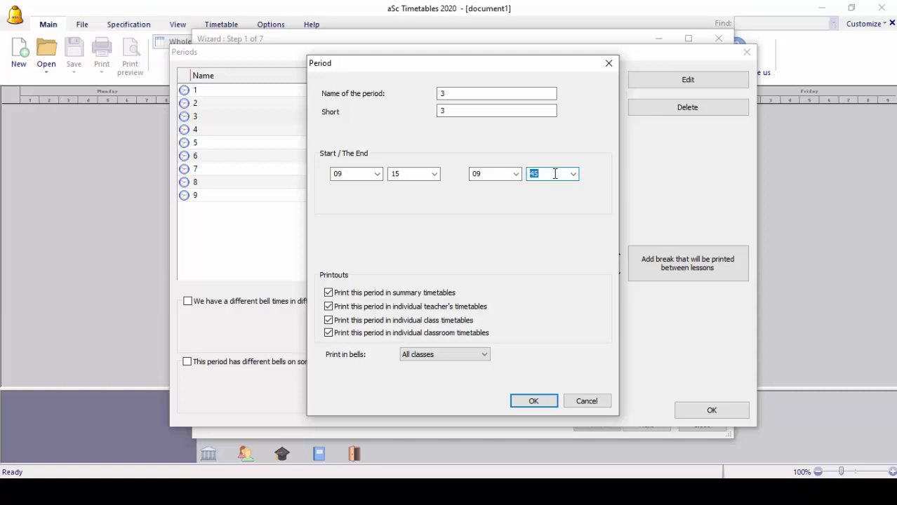
{"action": "type", "text": "50"}
{"action": "left_click", "coordinate": [524, 399]}
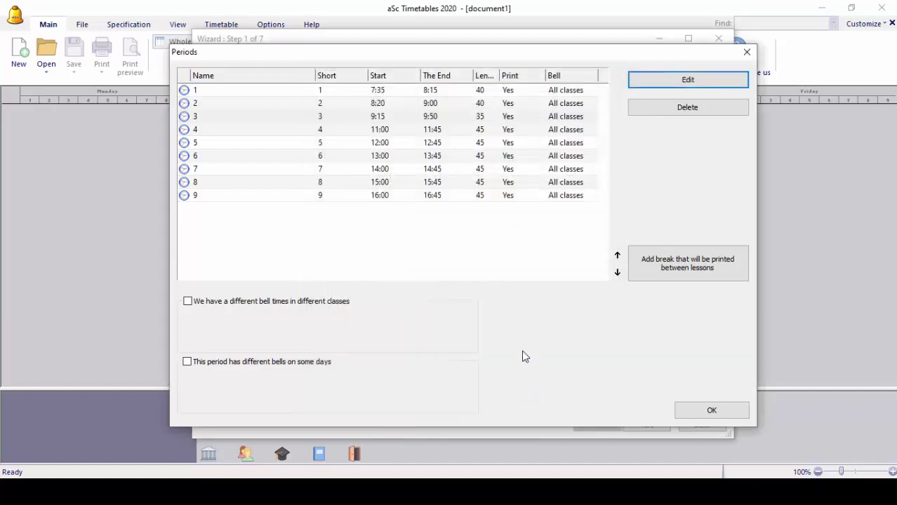
- Change the end time of period 3 to 09:55
{"action": "left_click", "coordinate": [481, 120]}
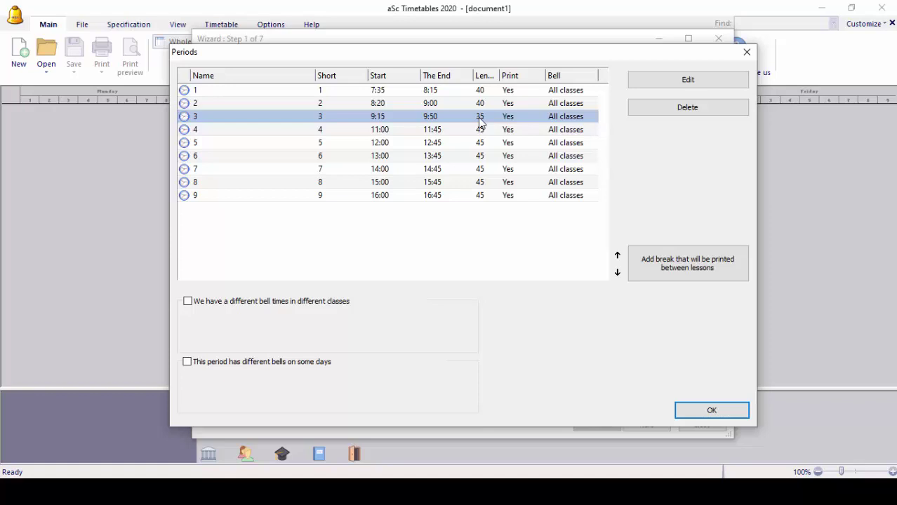
{"action": "left_click", "coordinate": [719, 83]}
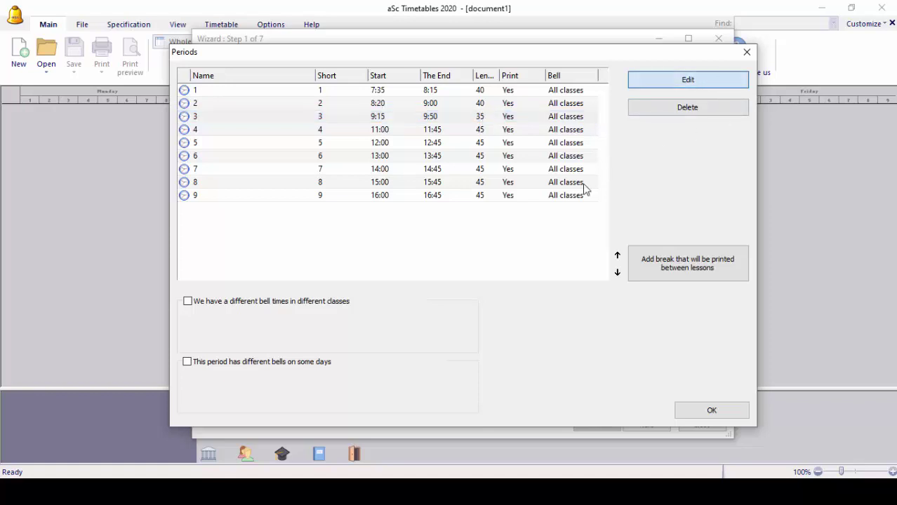
{"action": "left_click_drag", "start_coordinate": [528, 173], "coordinate": [539, 173]}
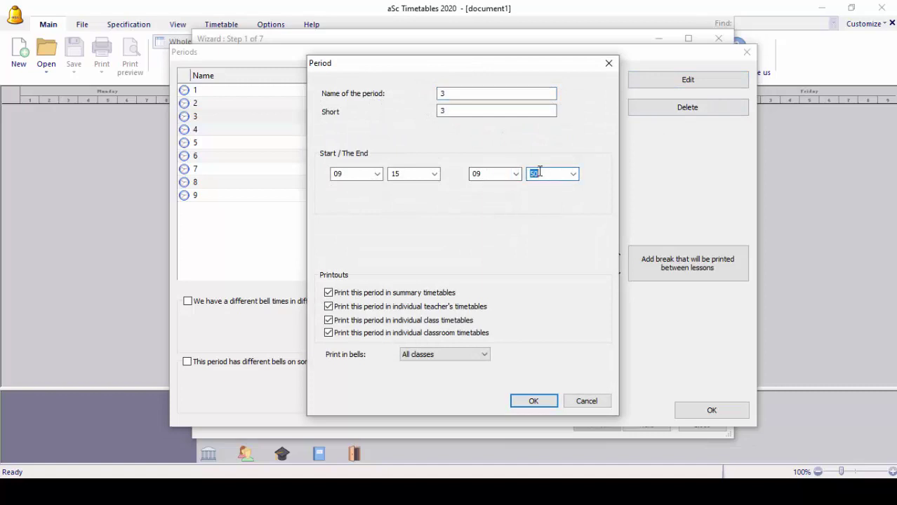
{"action": "type", "text": "55"}
{"action": "left_click", "coordinate": [533, 404]}
- Open period 4 for editing and set its start hour to 09
{"action": "left_click", "coordinate": [222, 127]}
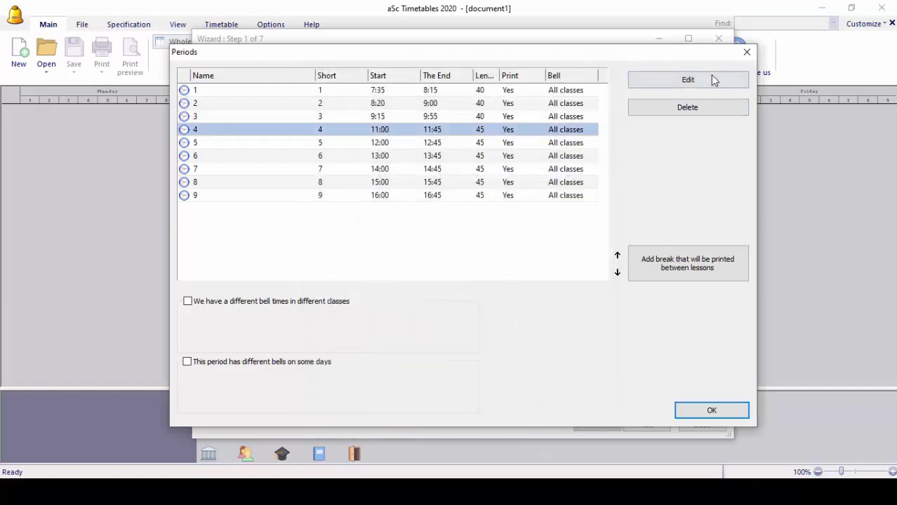
{"action": "left_click", "coordinate": [711, 79]}
{"action": "left_click_drag", "start_coordinate": [346, 173], "coordinate": [314, 186]}
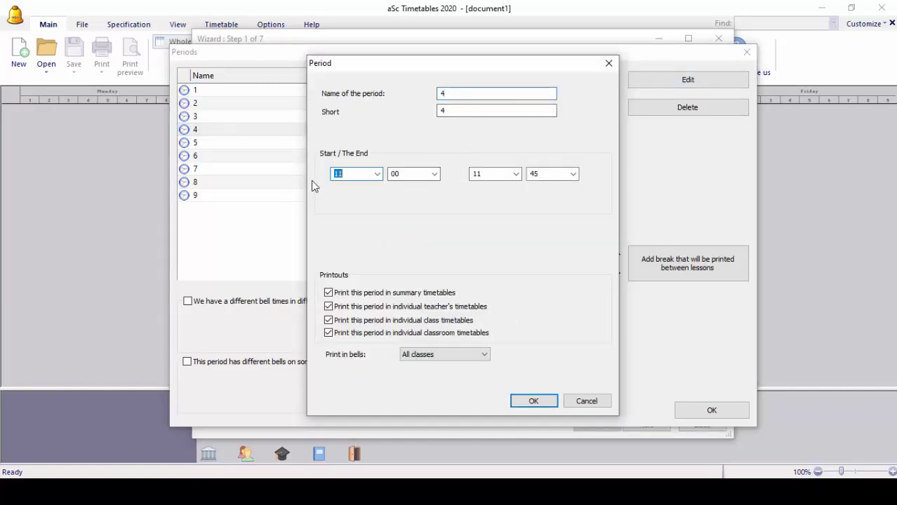
{"action": "type", "text": "09"}
{"action": "key", "text": "Tab"}
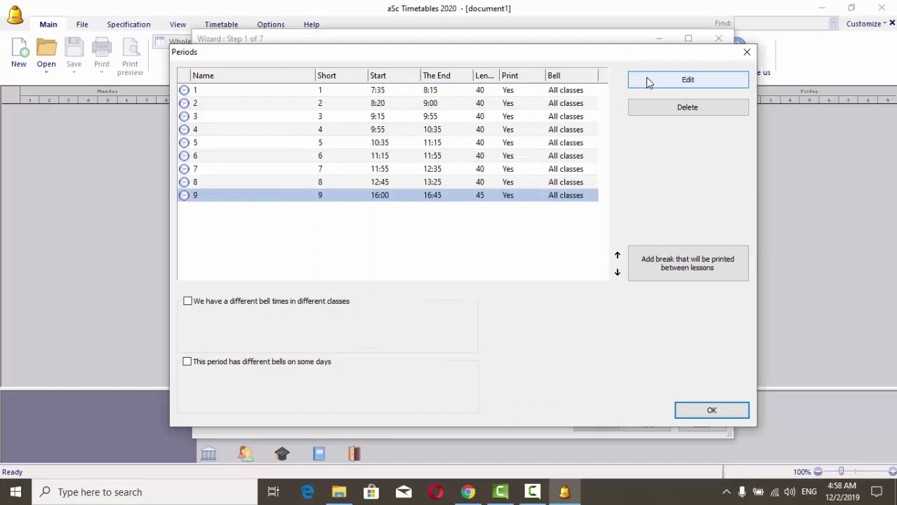
- Edit period 9 so that it runs from 13:25 to 14:05
{"action": "left_click", "coordinate": [647, 83]}
{"action": "double_click", "coordinate": [362, 177]}
{"action": "type", "text": "13"}
{"action": "key", "text": "Tab"}
{"action": "type", "text": "25"}
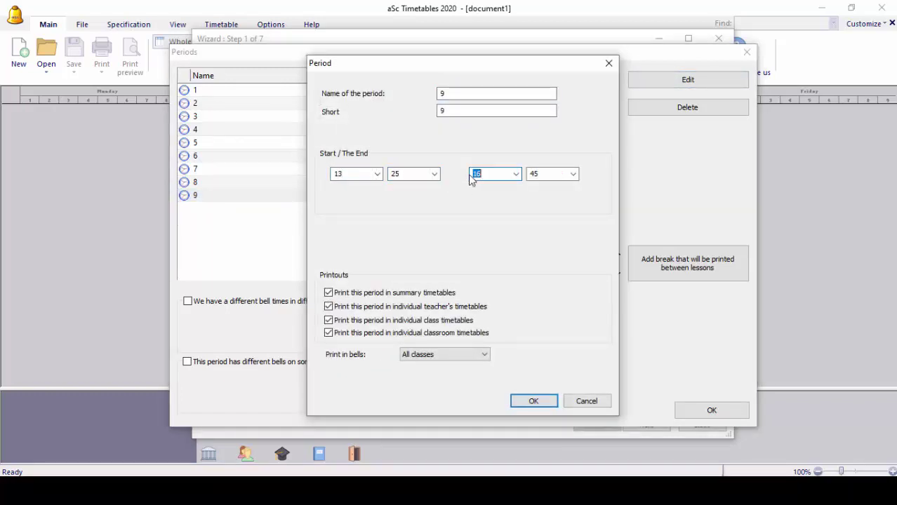
{"action": "type", "text": "13"}
{"action": "key", "text": "Tab"}
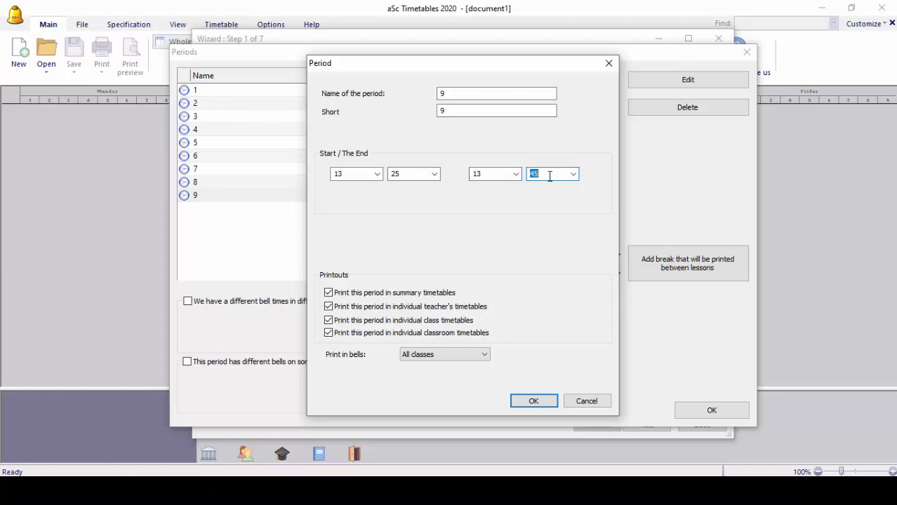
{"action": "left_click", "coordinate": [491, 175]}
{"action": "type", "text": "14"}
{"action": "left_click", "coordinate": [556, 177]}
{"action": "type", "text": "05"}
{"action": "left_click", "coordinate": [534, 401]}
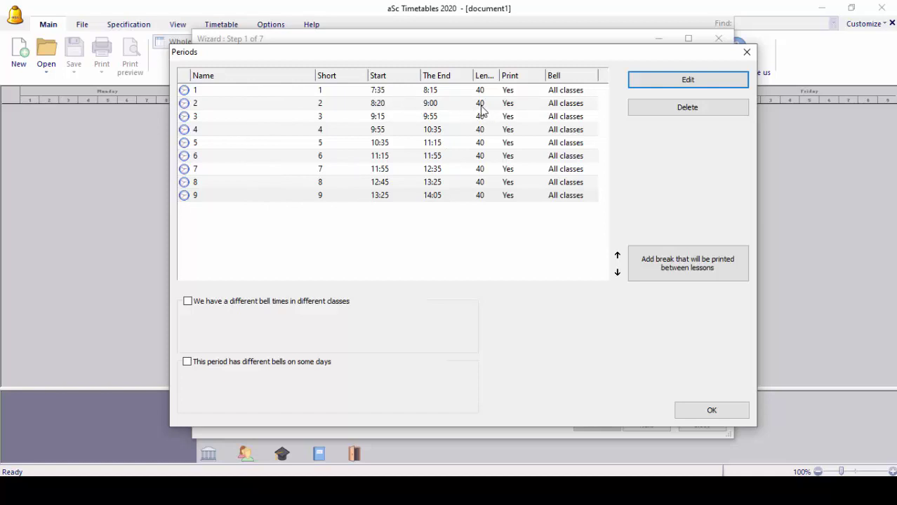
- Add a printed break between lessons named "Register Marking" with the short name RGM
{"action": "left_click", "coordinate": [699, 270]}
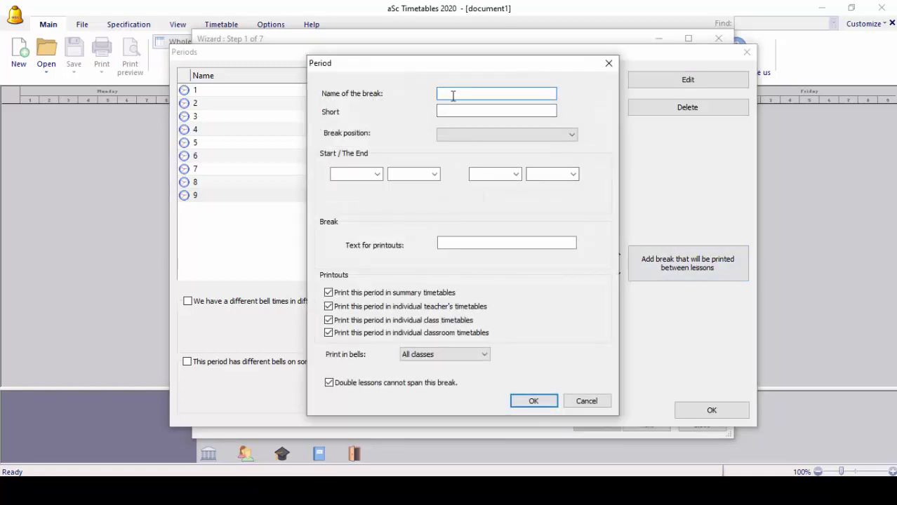
{"action": "type", "text": "Register"}
{"action": "key", "text": "BackSpace"}
{"action": "key", "text": "BackSpace"}
{"action": "key", "text": "BackSpace"}
{"action": "key", "text": "BackSpace"}
{"action": "type", "text": "ister Na"}
{"action": "key", "text": "BackSpace"}
{"action": "key", "text": "BackSpace"}
{"action": "type", "text": "Marking"}
{"action": "left_click", "coordinate": [451, 111]}
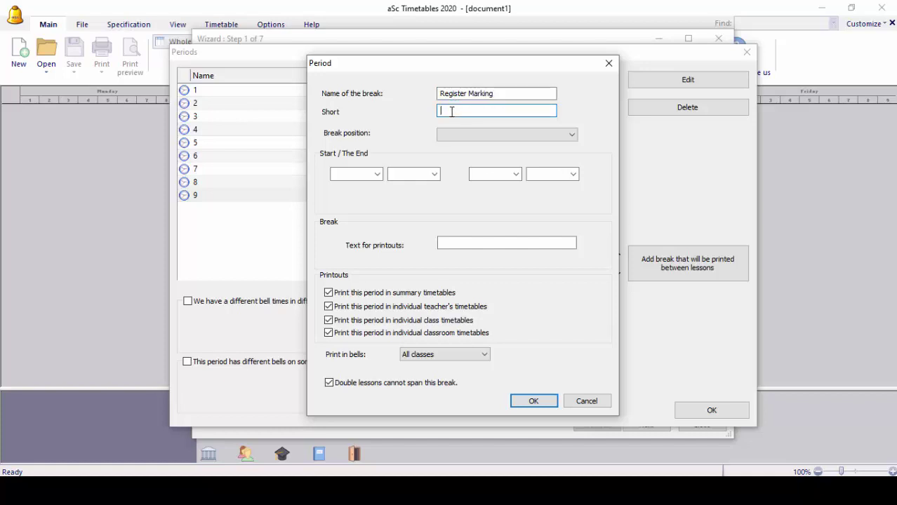
{"action": "type", "text": "RGM"}
- Position the Register Marking break before period 2 and save it with RGM as its printout text
{"action": "left_click", "coordinate": [480, 139]}
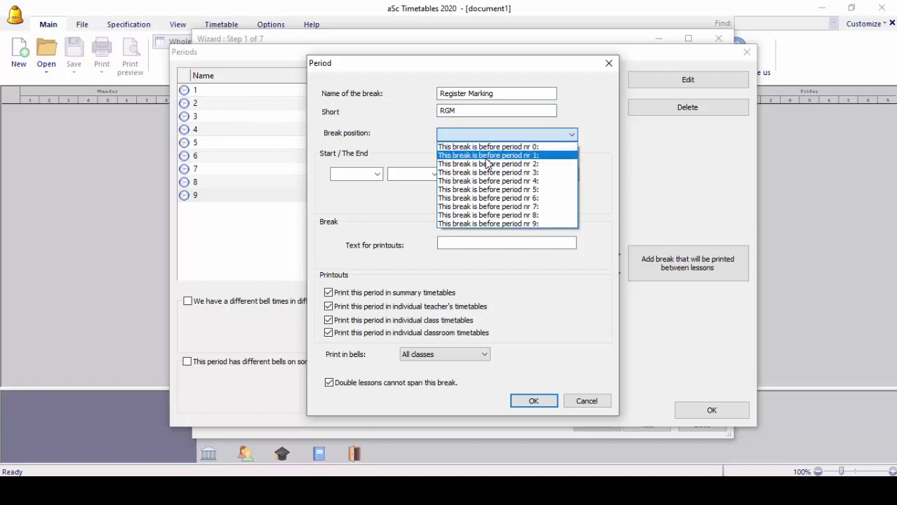
{"action": "left_click", "coordinate": [486, 164]}
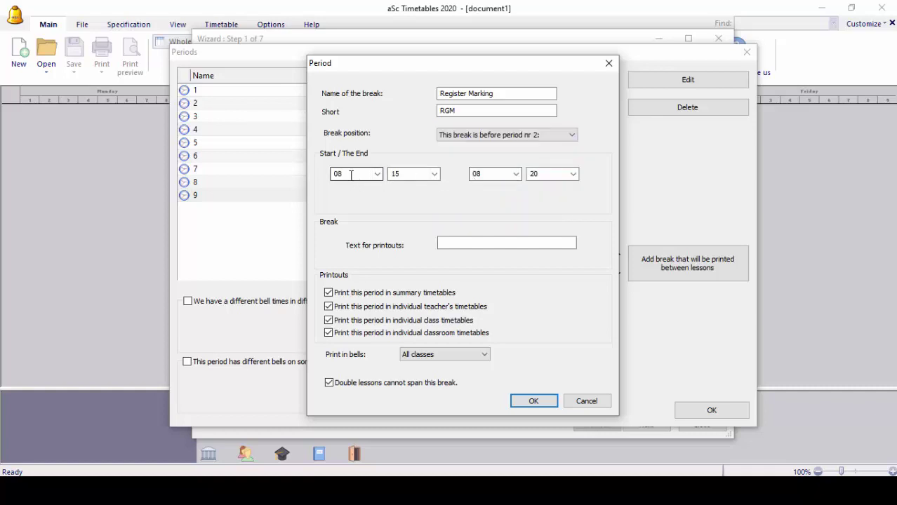
{"action": "double_click", "coordinate": [352, 175]}
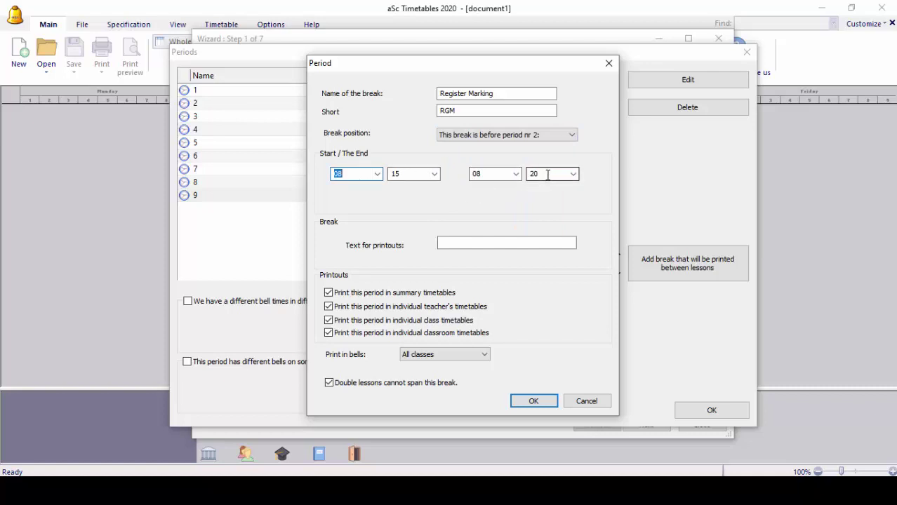
{"action": "left_click", "coordinate": [460, 242]}
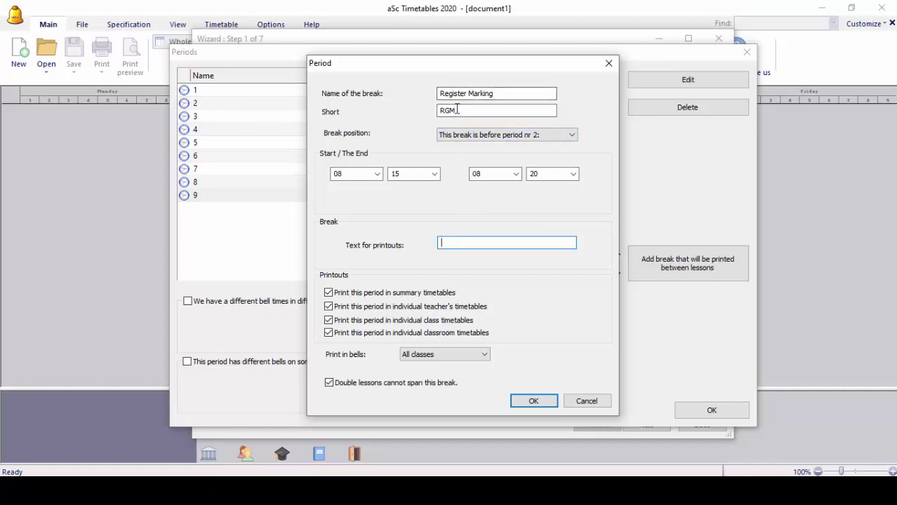
{"action": "left_click_drag", "start_coordinate": [455, 108], "coordinate": [426, 112]}
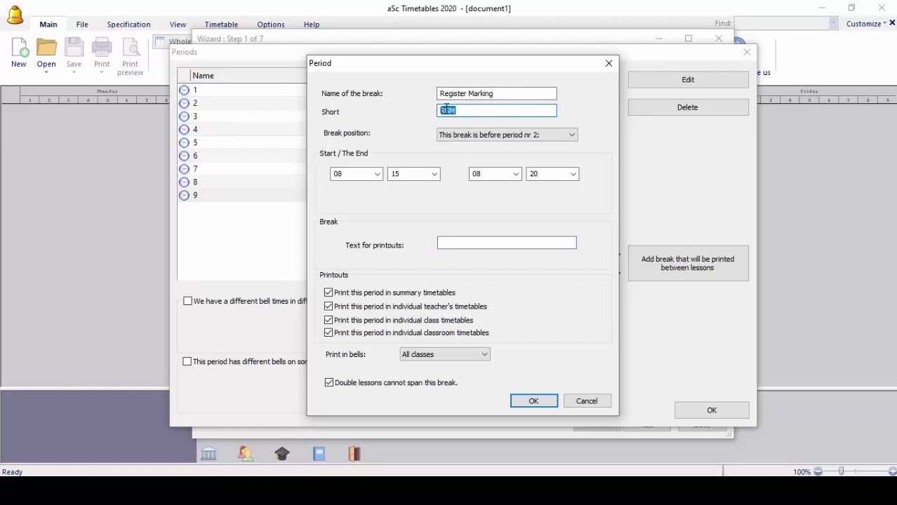
{"action": "right_click", "coordinate": [448, 112]}
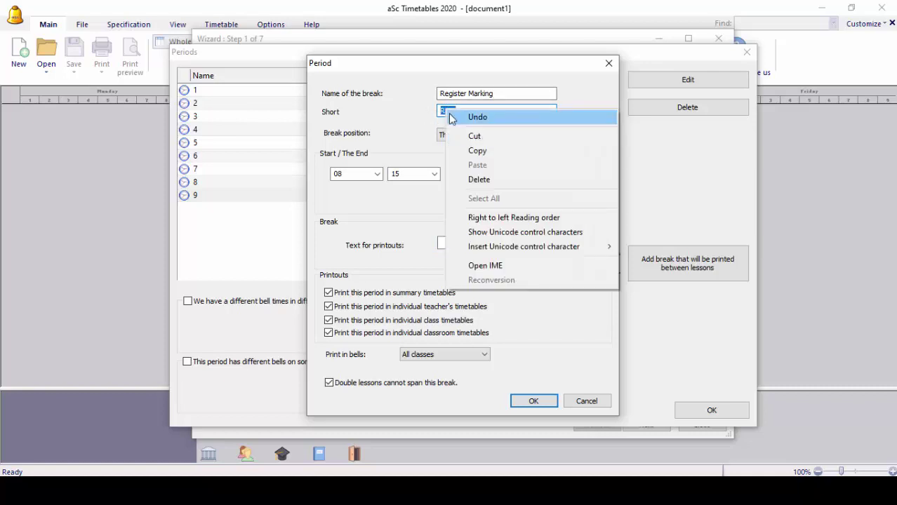
{"action": "left_click", "coordinate": [453, 232]}
{"action": "left_click", "coordinate": [450, 246]}
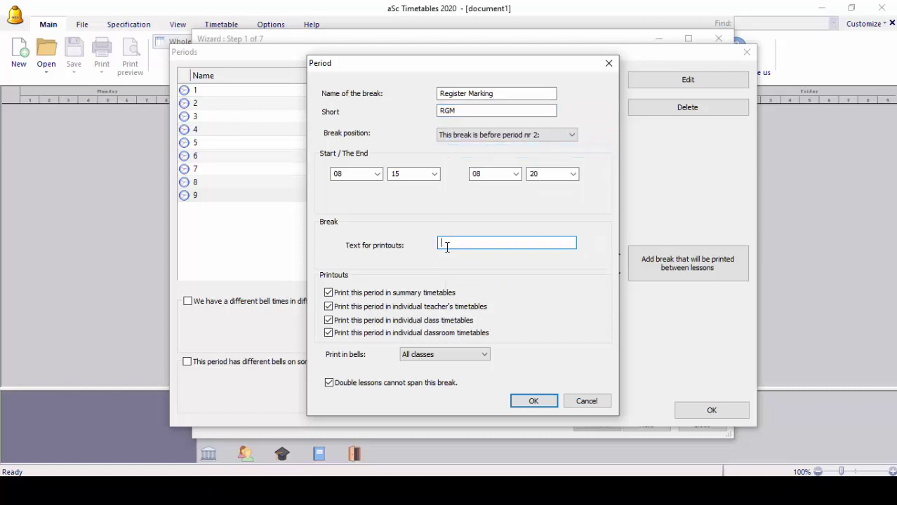
{"action": "key", "text": "ctrl+v"}
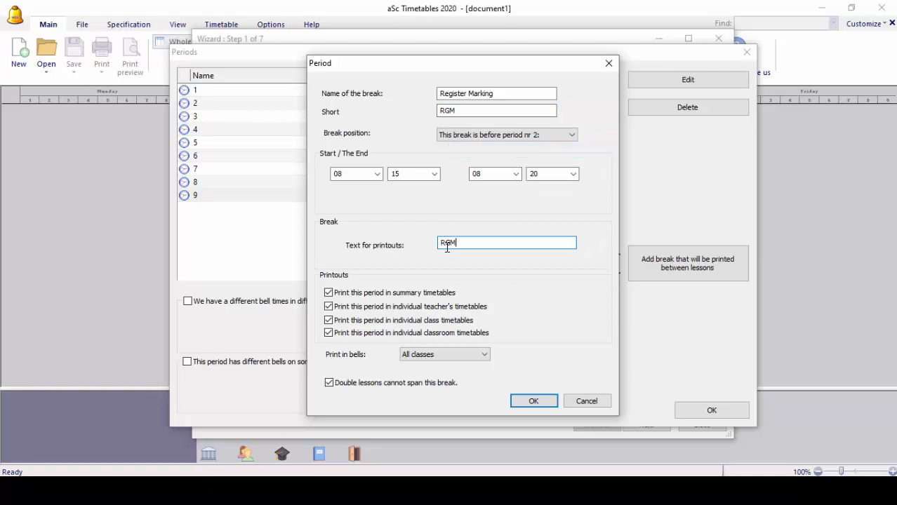
{"action": "left_click", "coordinate": [534, 403]}
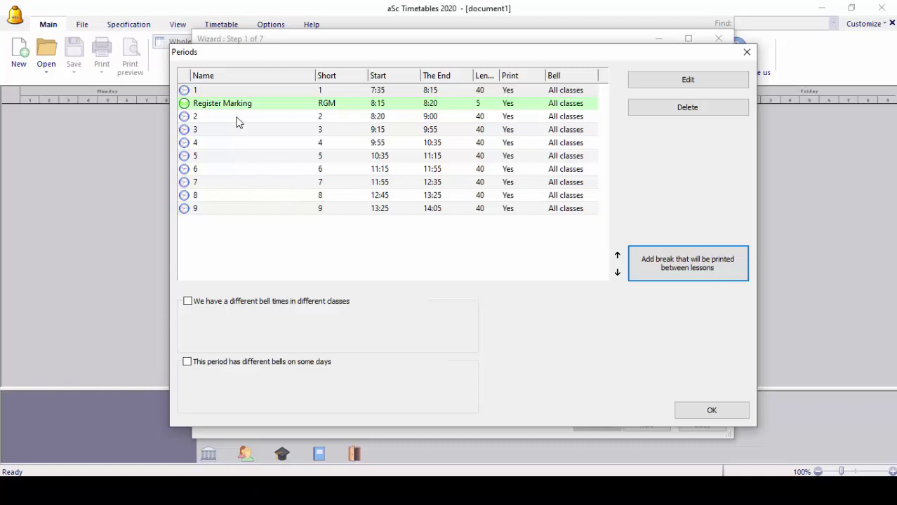
- Add another printed break named "First Interval", with "1st INT" as both its short name and printout text
{"action": "key", "text": "Tab"}
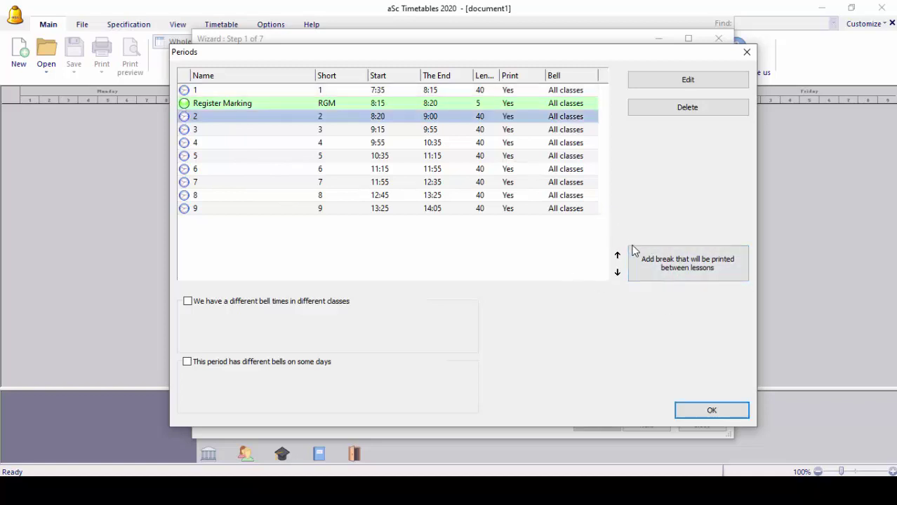
{"action": "left_click", "coordinate": [665, 264]}
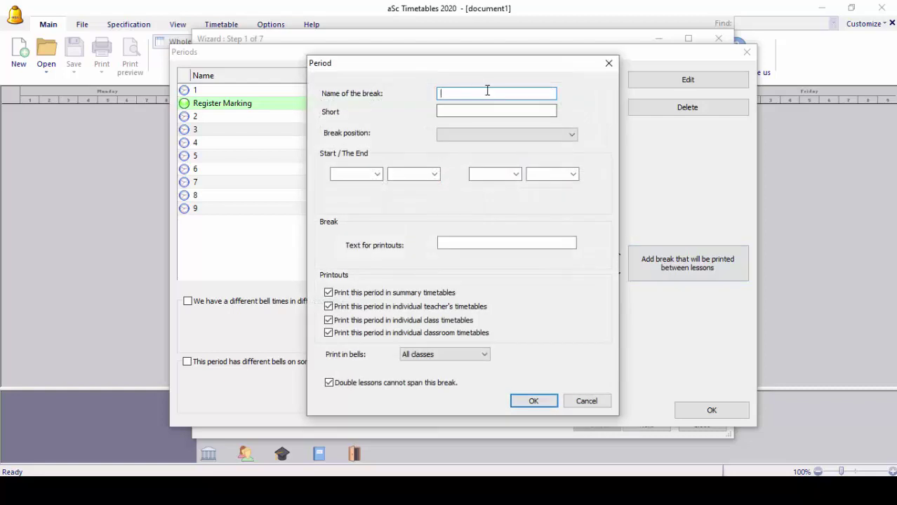
{"action": "type", "text": "First Interval"}
{"action": "left_click", "coordinate": [533, 112]}
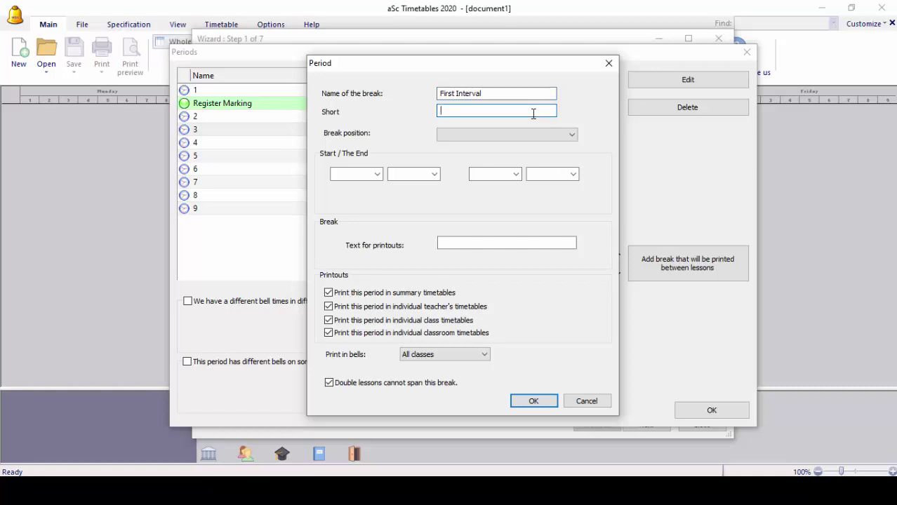
{"action": "type", "text": "1st INT"}
{"action": "left_click_drag", "start_coordinate": [481, 111], "coordinate": [439, 114]}
{"action": "left_click", "coordinate": [491, 243]}
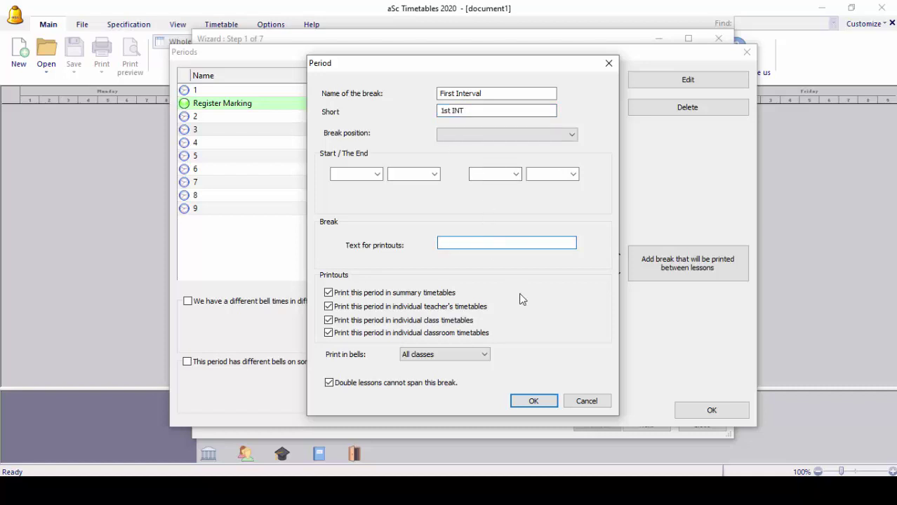
{"action": "key", "text": "ctrl+v"}
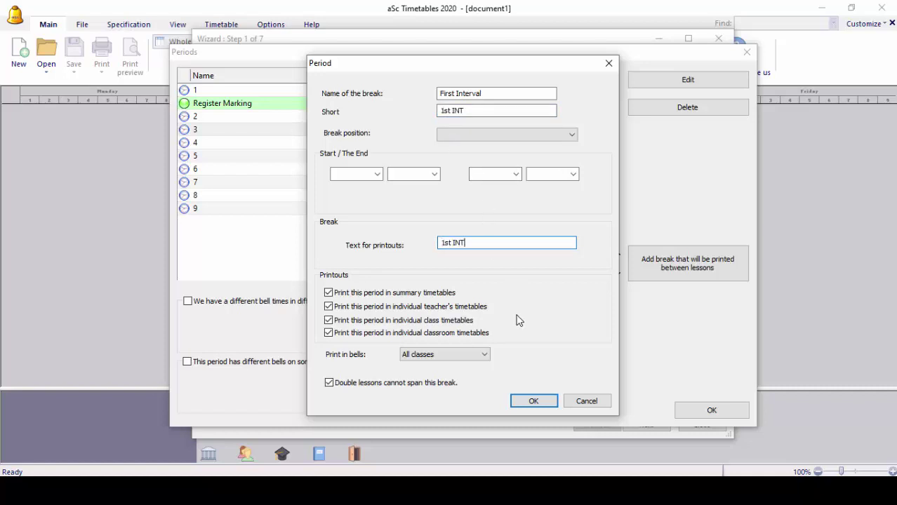
- Position the First Interval break before period 3 and save it
{"action": "left_click", "coordinate": [534, 401]}
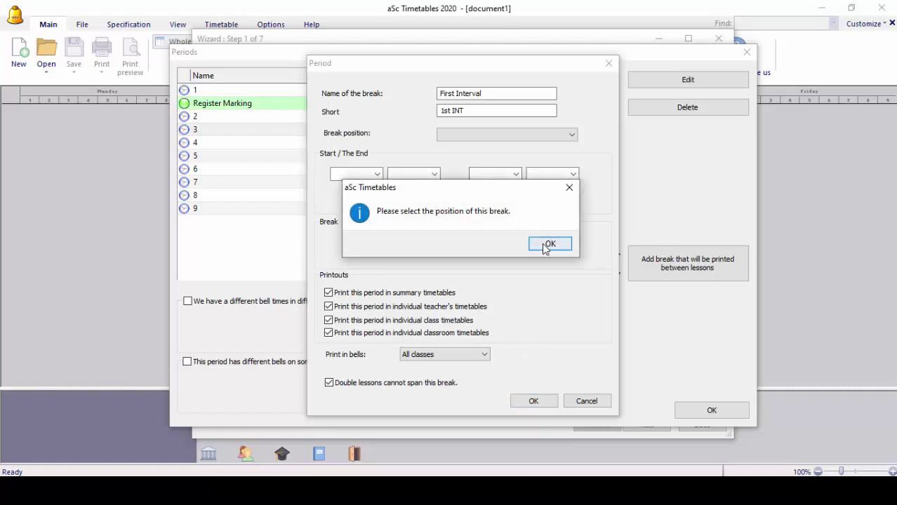
{"action": "left_click", "coordinate": [545, 246]}
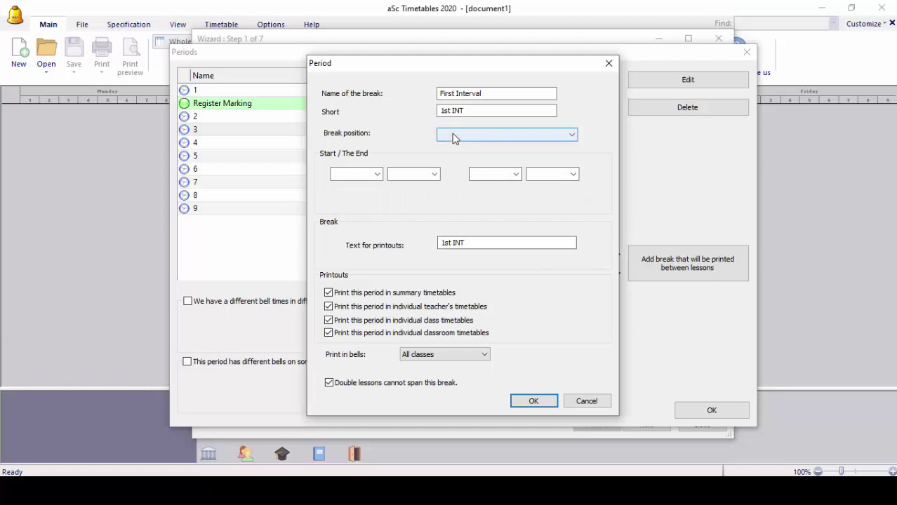
{"action": "left_click", "coordinate": [453, 134]}
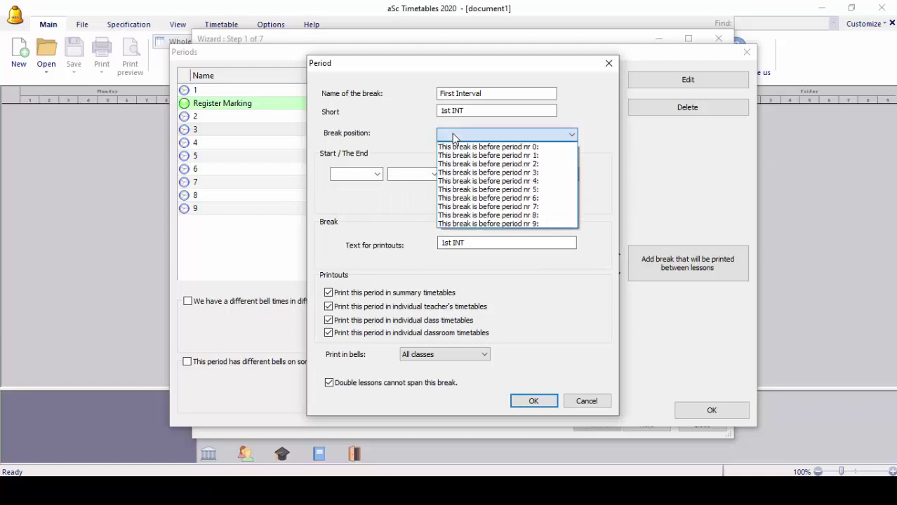
{"action": "left_click", "coordinate": [459, 176]}
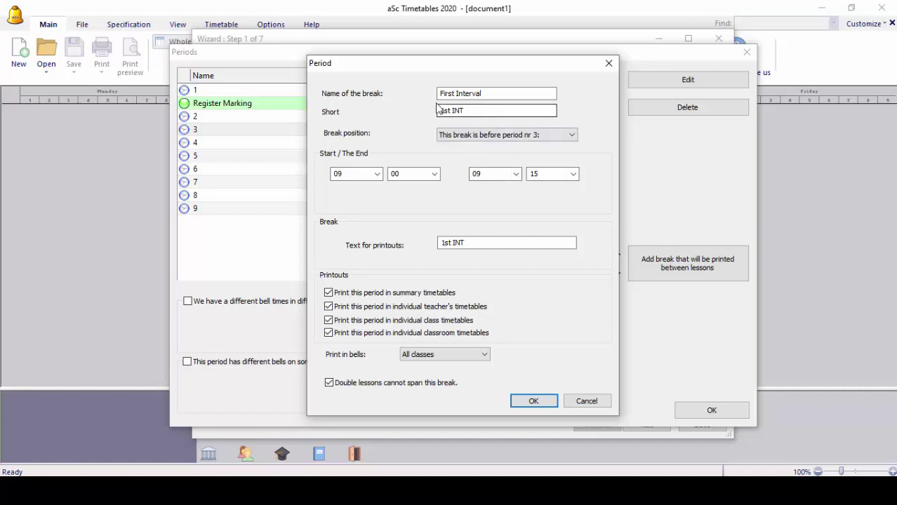
{"action": "left_click", "coordinate": [533, 401]}
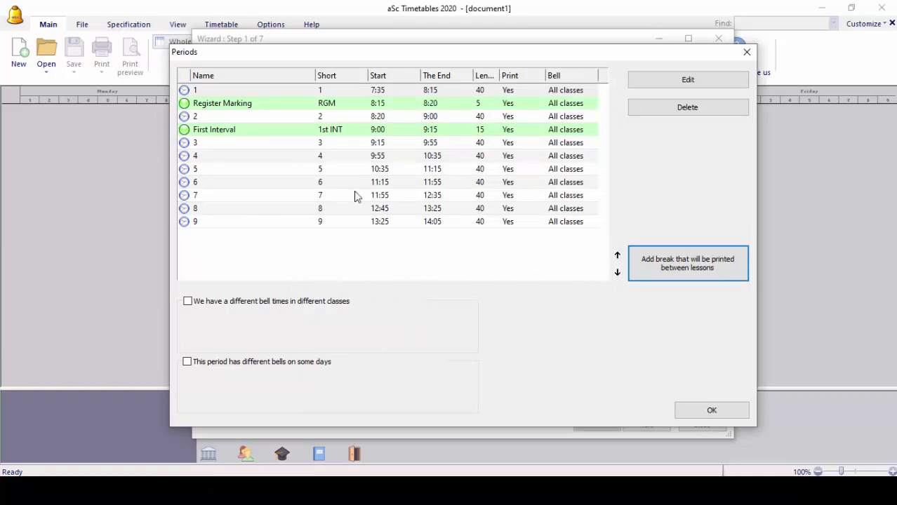
- Add a third printed break named "Second Interval" with the short name "2nd Interval"
{"action": "left_click", "coordinate": [317, 197]}
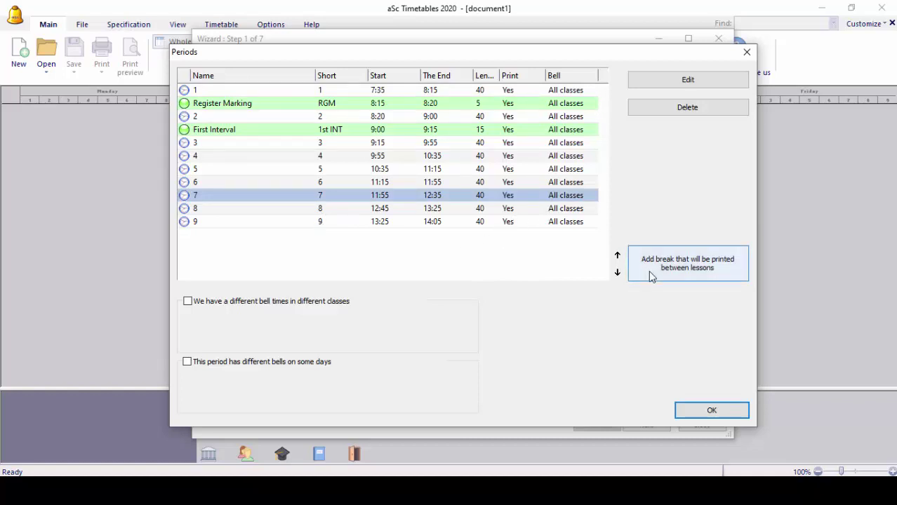
{"action": "left_click", "coordinate": [421, 209]}
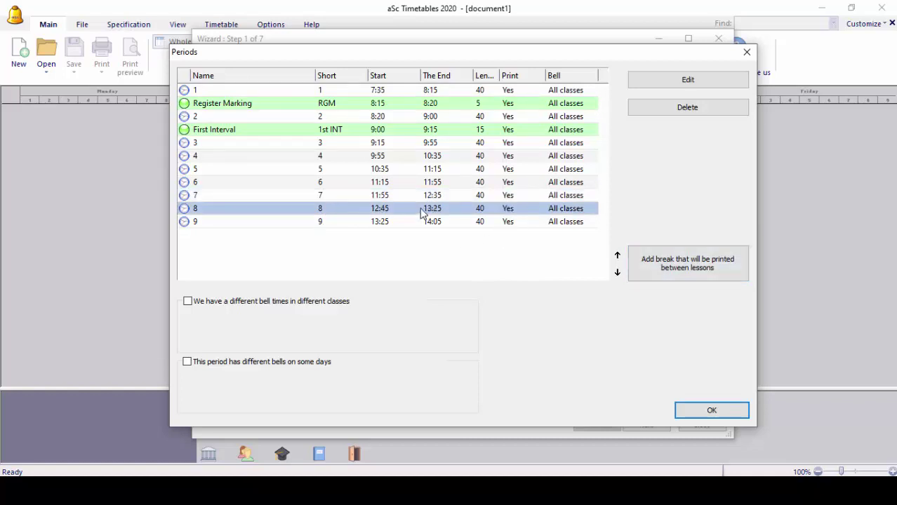
{"action": "left_click", "coordinate": [680, 265]}
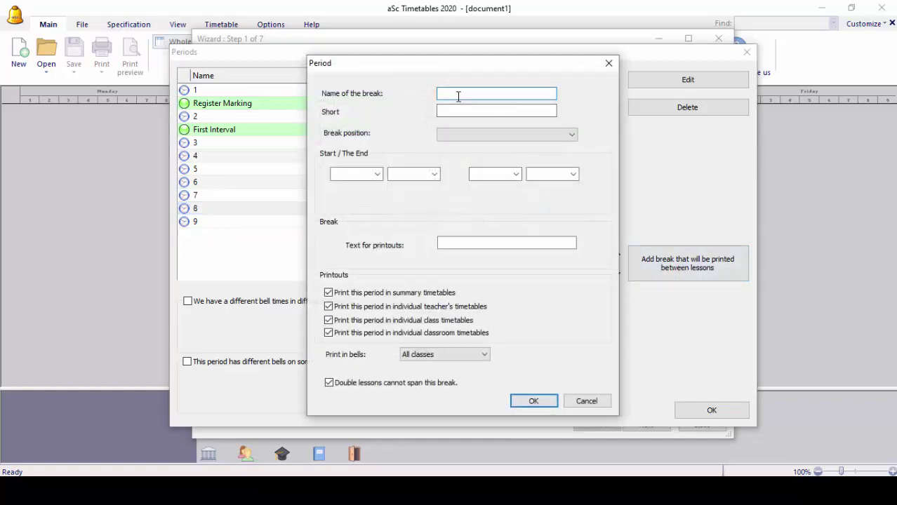
{"action": "type", "text": "Second Interval"}
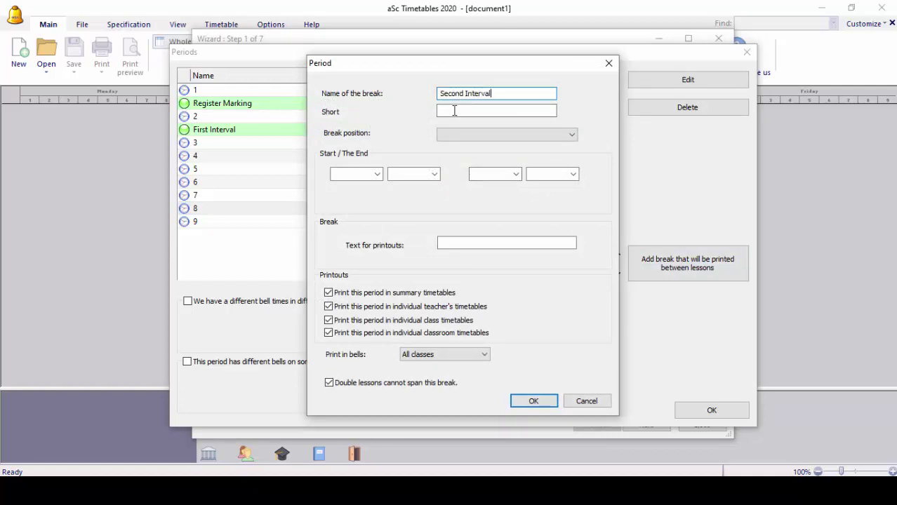
{"action": "left_click", "coordinate": [455, 111]}
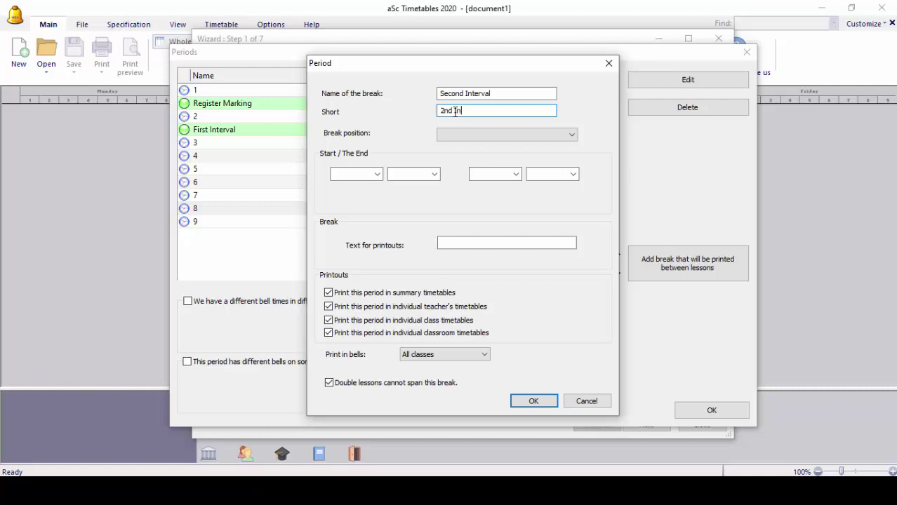
{"action": "type", "text": "Interval"}
- Position the Second Interval break before period 8 and save it with "2nd INT" as its printout text
{"action": "left_click", "coordinate": [469, 134]}
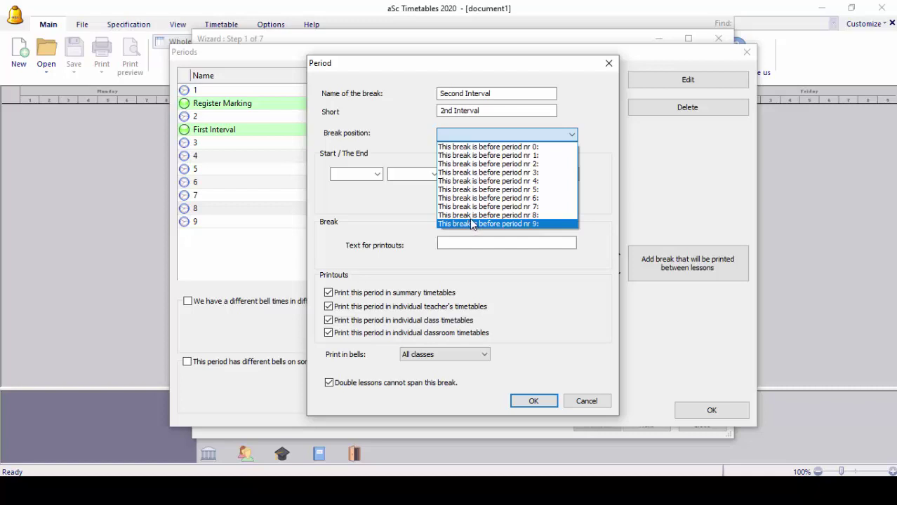
{"action": "left_click", "coordinate": [471, 217]}
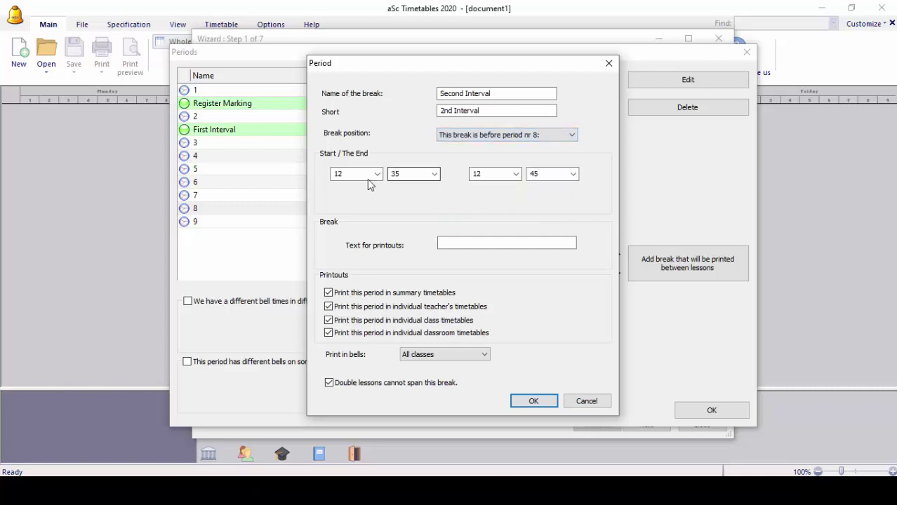
{"action": "left_click", "coordinate": [454, 243]}
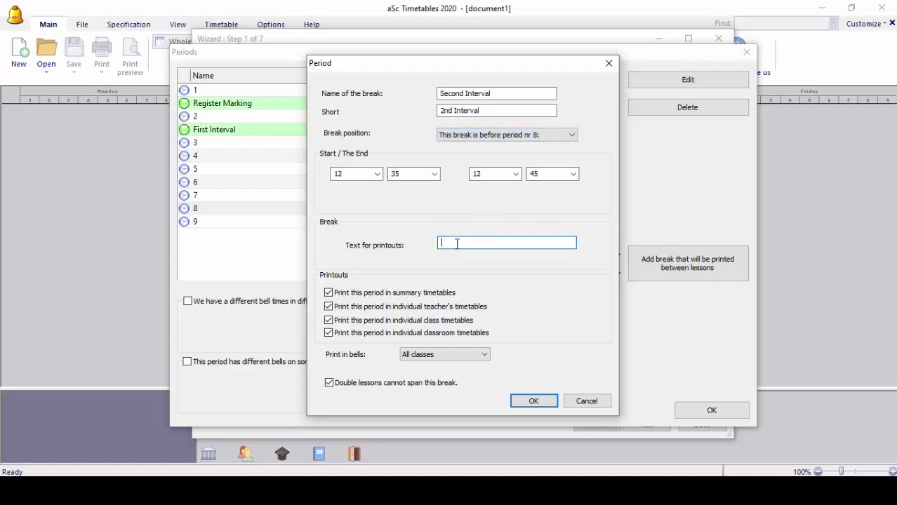
{"action": "type", "text": "2nd INT"}
{"action": "left_click", "coordinate": [533, 400]}
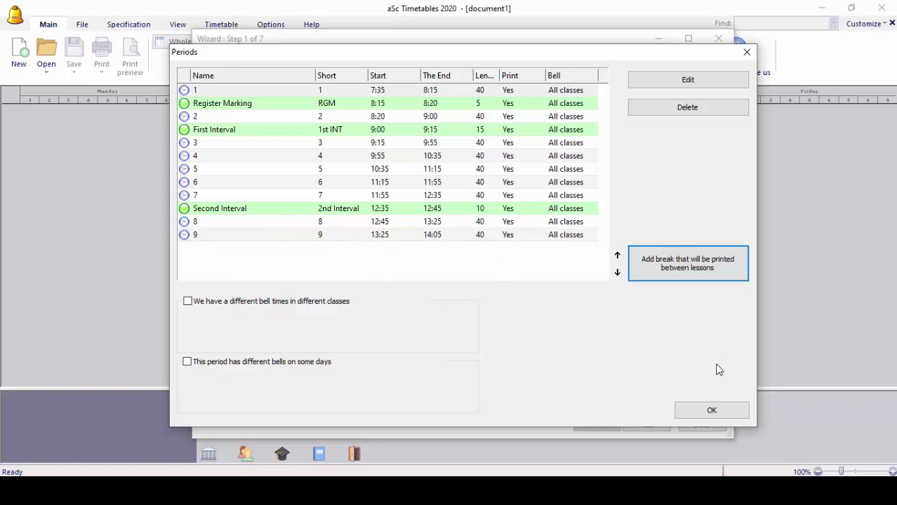
- Accept the finished period list and open the list for renaming the school days
{"action": "left_click", "coordinate": [710, 410]}
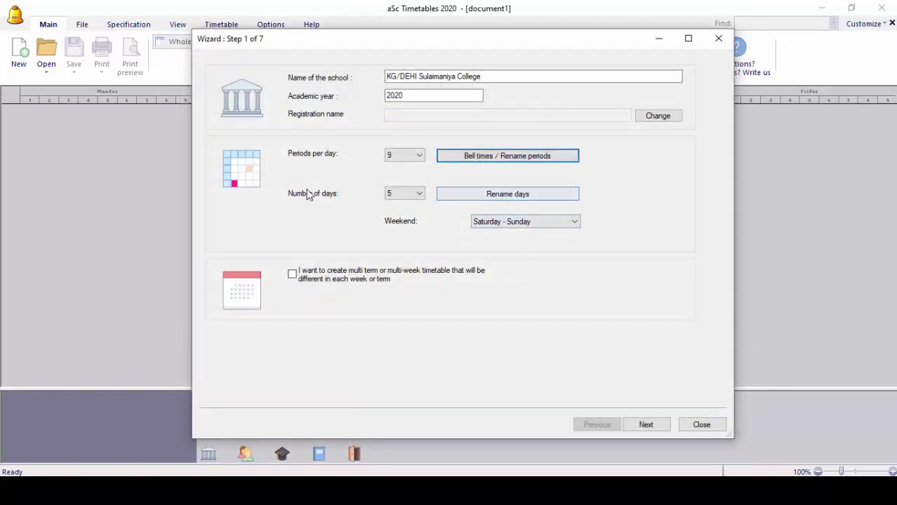
{"action": "left_click", "coordinate": [490, 199]}
{"action": "left_click", "coordinate": [488, 202]}
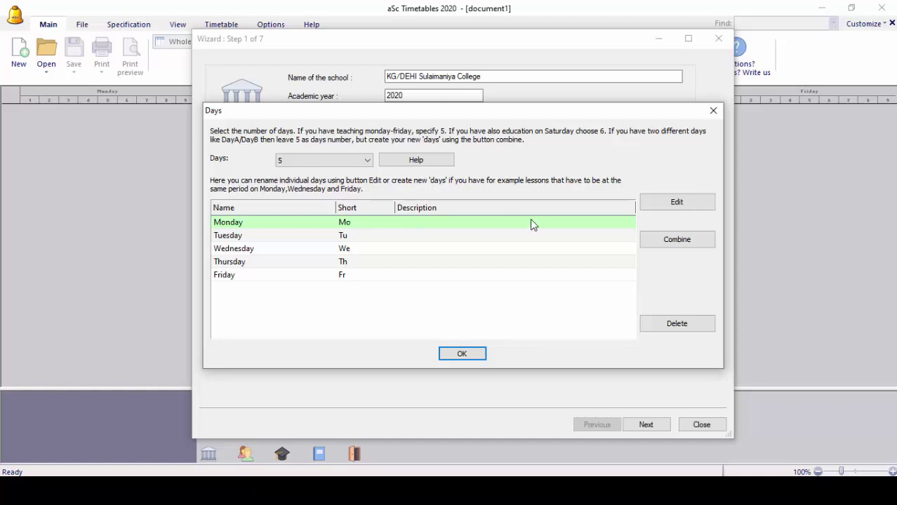
- Set Monday's short name to "MON" and save the change
{"action": "left_click", "coordinate": [656, 211]}
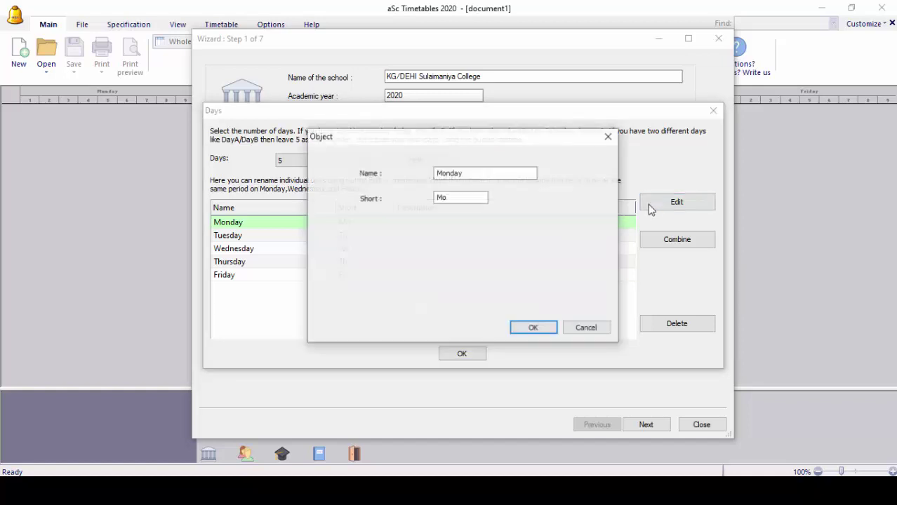
{"action": "left_click_drag", "start_coordinate": [472, 202], "coordinate": [395, 202]}
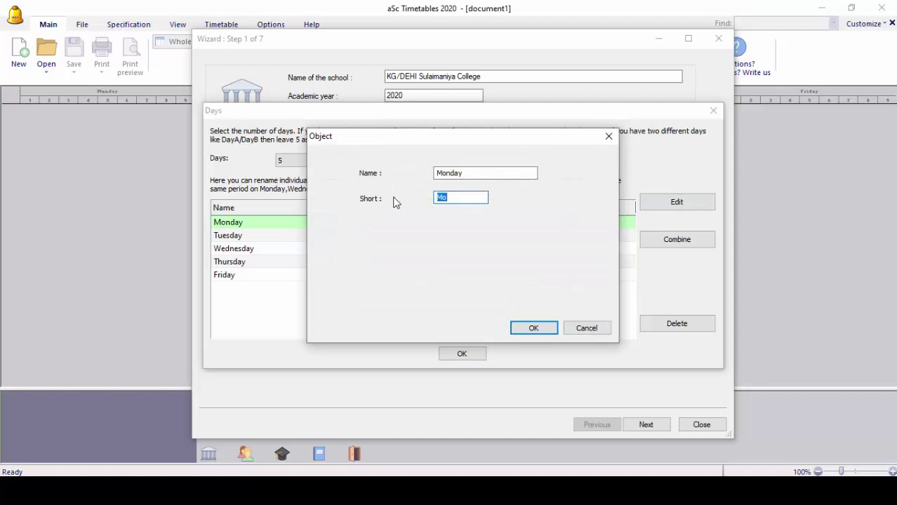
{"action": "type", "text": "MON"}
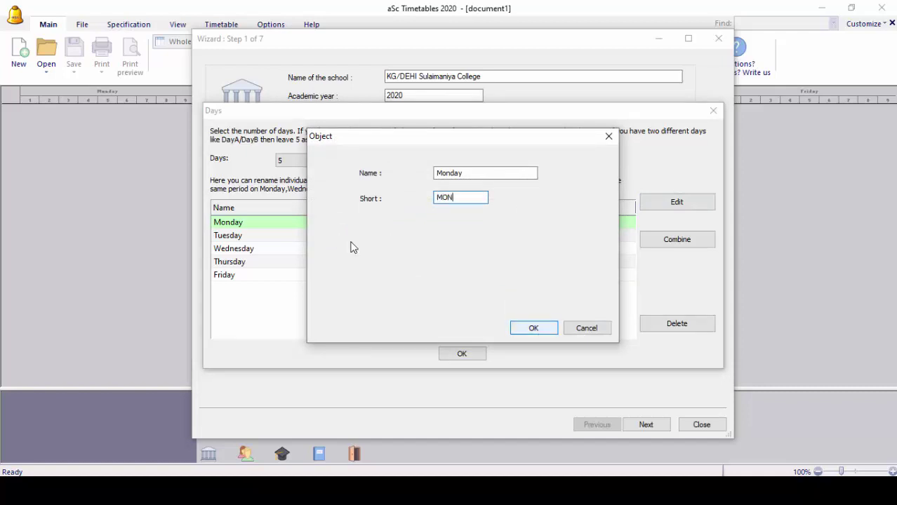
{"action": "key", "text": "Return"}
- Set Tuesday's short name to "TUE" and save the change
{"action": "left_click", "coordinate": [355, 238]}
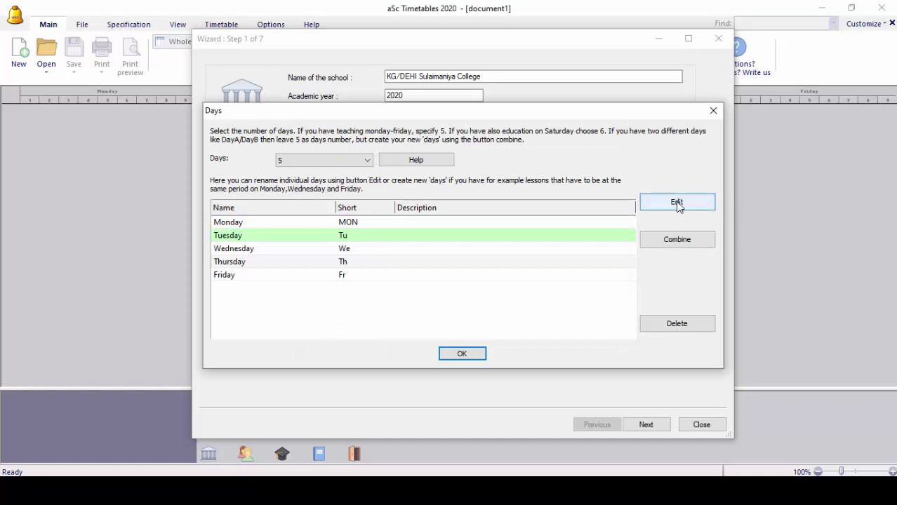
{"action": "left_click", "coordinate": [677, 203]}
{"action": "left_click_drag", "start_coordinate": [453, 198], "coordinate": [409, 199]}
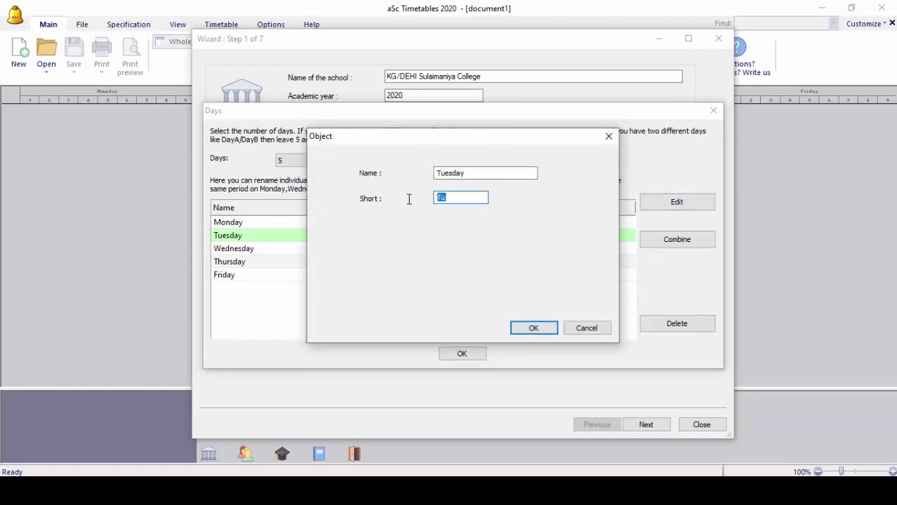
{"action": "type", "text": "TUE"}
{"action": "key", "text": "Return"}
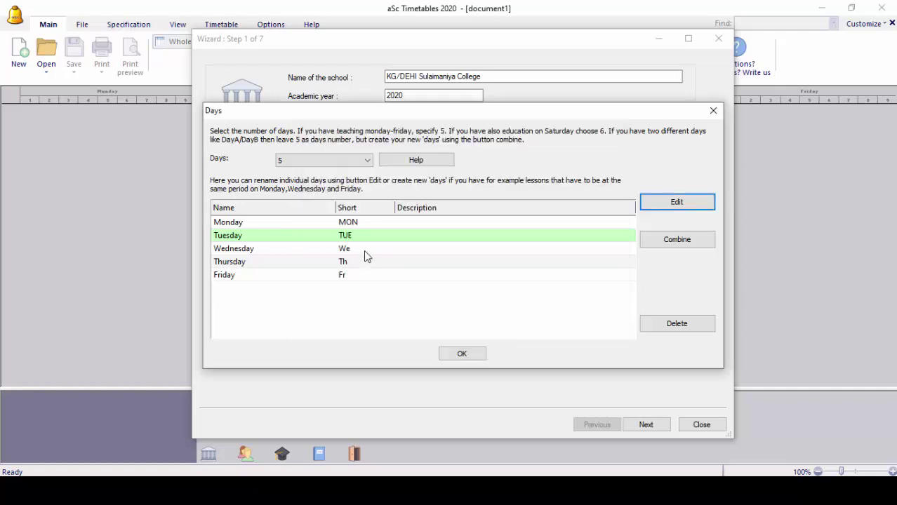
- Set Wednesday's short name to "WED" and save the change
{"action": "left_click", "coordinate": [364, 250]}
{"action": "left_click", "coordinate": [655, 202]}
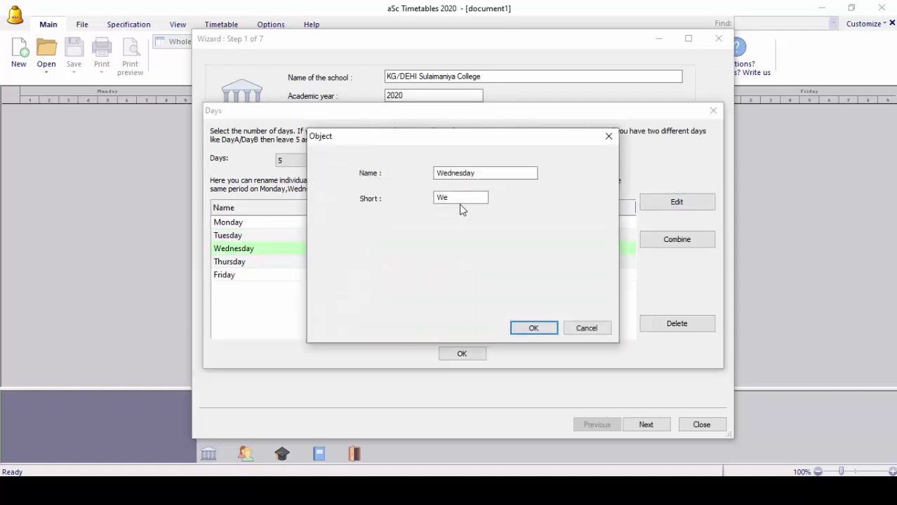
{"action": "left_click_drag", "start_coordinate": [458, 199], "coordinate": [406, 209]}
{"action": "type", "text": "WED"}
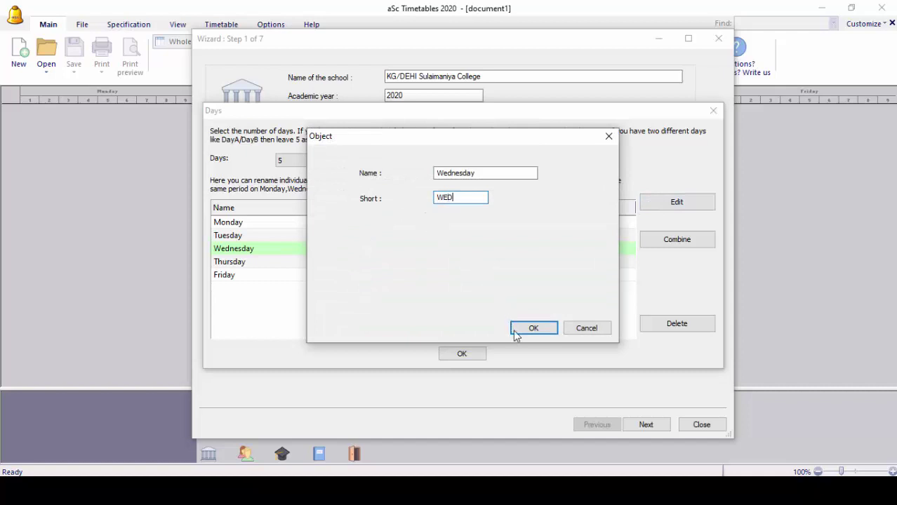
{"action": "key", "text": "Return"}
- Set Thursday's short name to "THU" and save the change
{"action": "left_click", "coordinate": [356, 262]}
{"action": "left_click", "coordinate": [659, 202]}
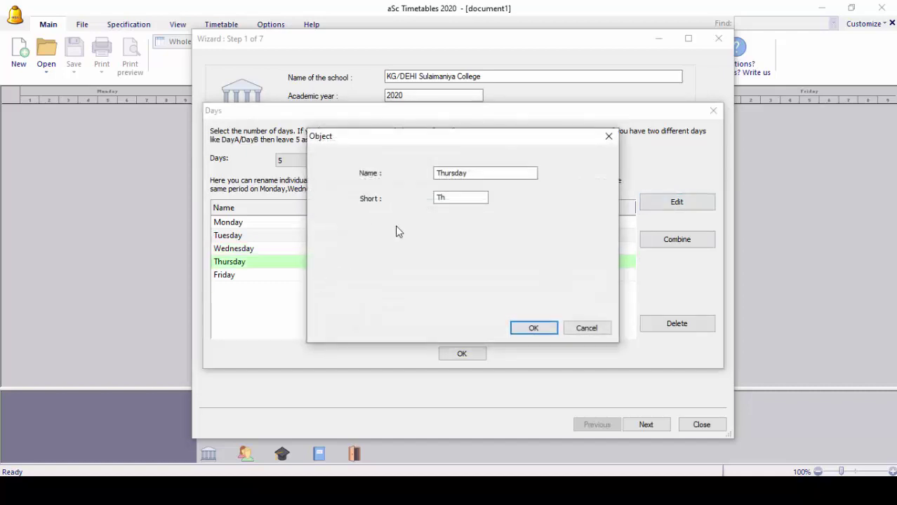
{"action": "left_click_drag", "start_coordinate": [458, 198], "coordinate": [378, 208]}
{"action": "type", "text": "THU"}
{"action": "left_click", "coordinate": [538, 325]}
- Set Friday's short name to "FRI" and accept the finished list of days
{"action": "left_click", "coordinate": [405, 277]}
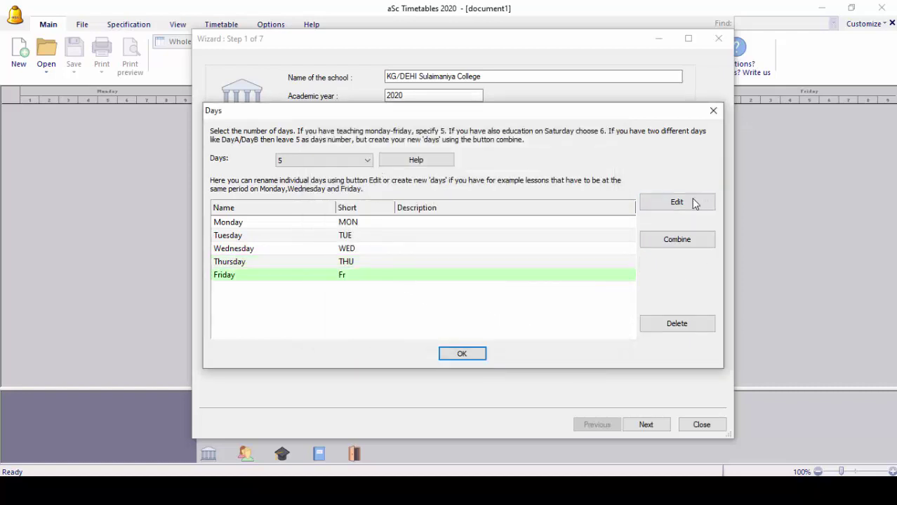
{"action": "left_click", "coordinate": [691, 201]}
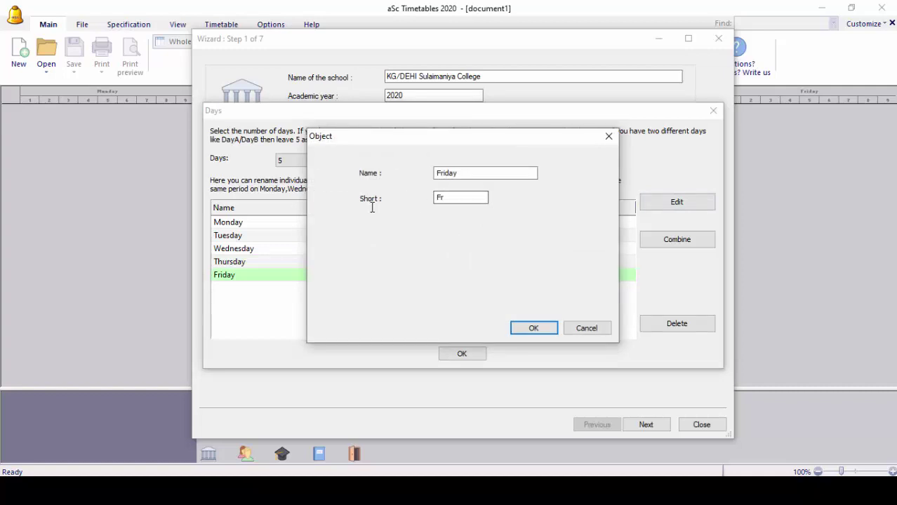
{"action": "left_click", "coordinate": [372, 207]}
{"action": "type", "text": "FRI"}
{"action": "left_click", "coordinate": [540, 336]}
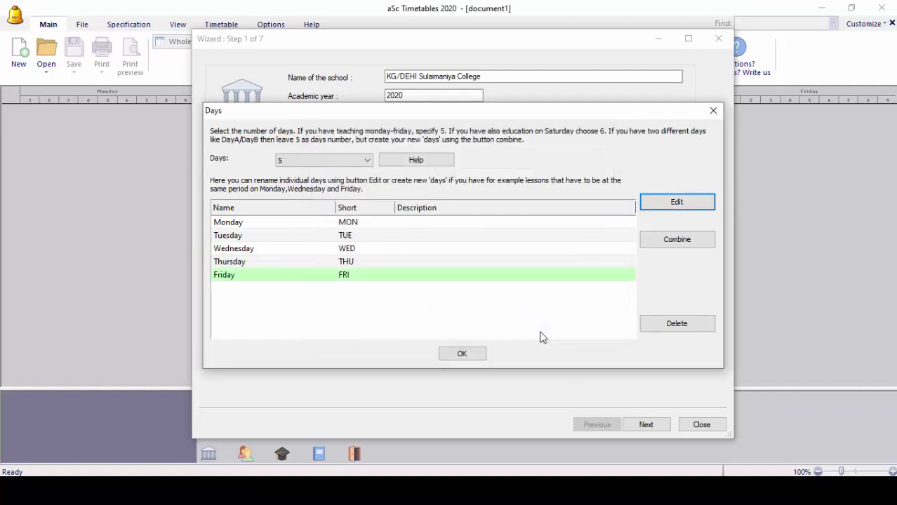
{"action": "left_click", "coordinate": [460, 356]}
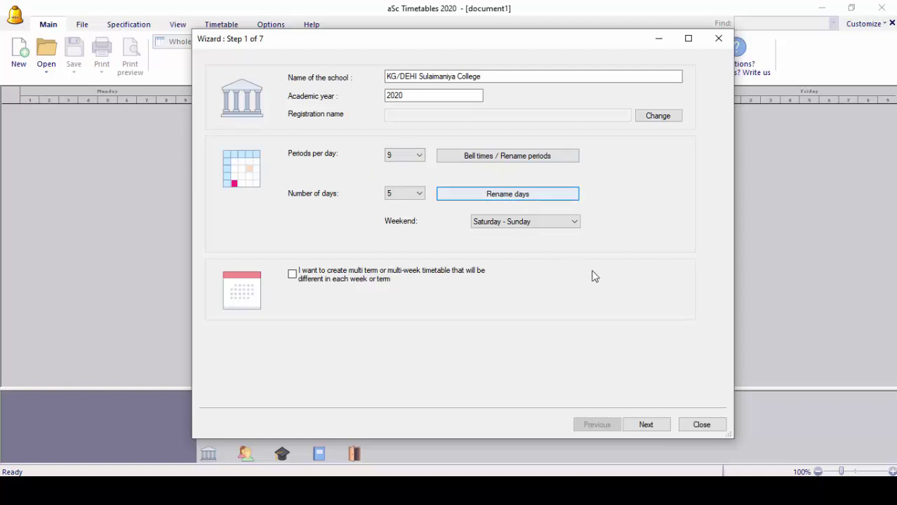
- Look through the wizard's questions about the school, leave them unanswered and advance to the subject entry page
{"action": "left_click", "coordinate": [646, 424]}
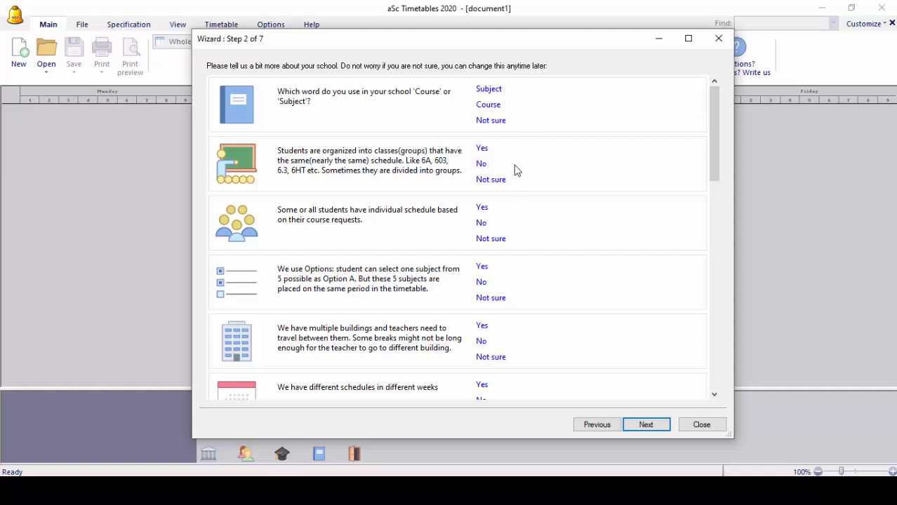
{"action": "scroll", "coordinate": [554, 200], "scroll_direction": "down", "scroll_amount": 6}
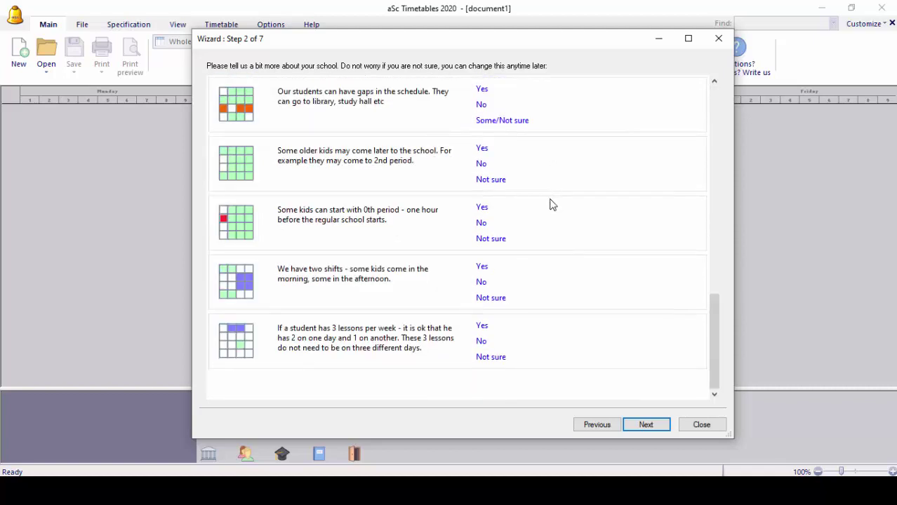
{"action": "scroll", "coordinate": [546, 199], "scroll_direction": "up", "scroll_amount": 10}
{"action": "left_click", "coordinate": [643, 425]}
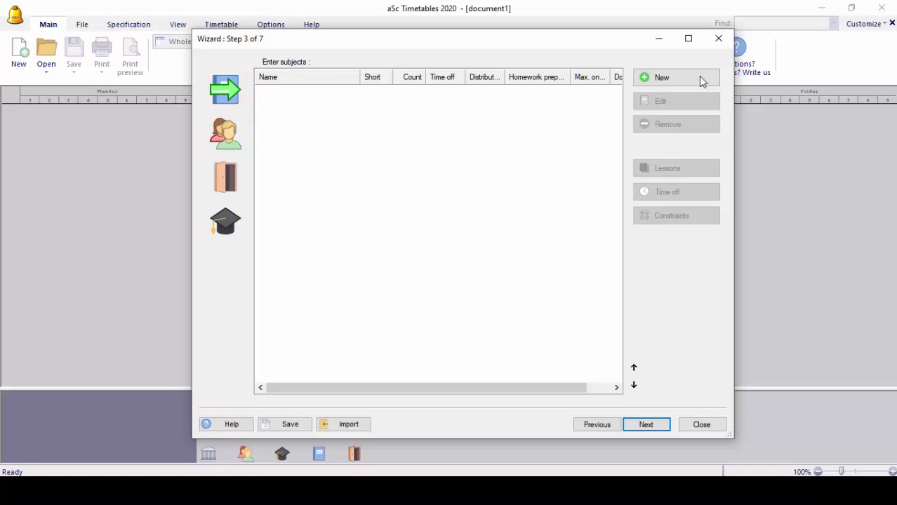
- View the wizard's class list, then close the wizard and check the basic data in the school settings
{"action": "left_click", "coordinate": [227, 135]}
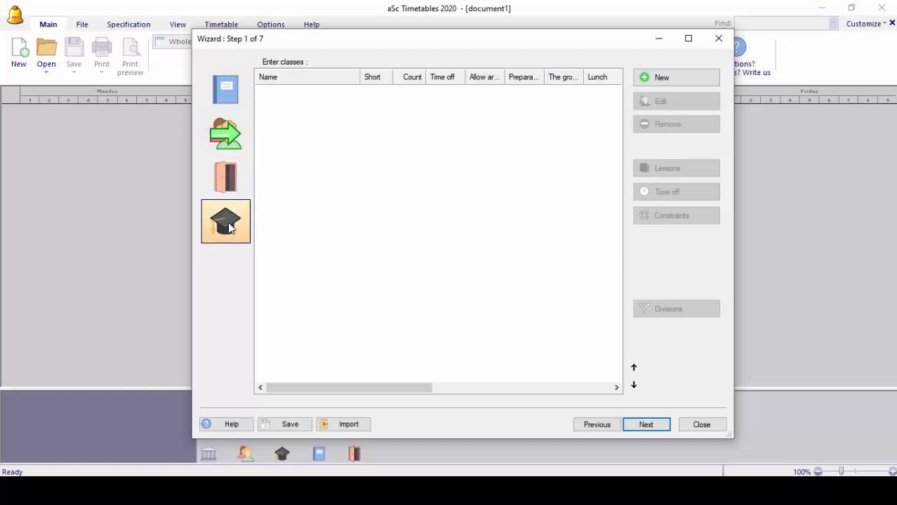
{"action": "left_click", "coordinate": [718, 40]}
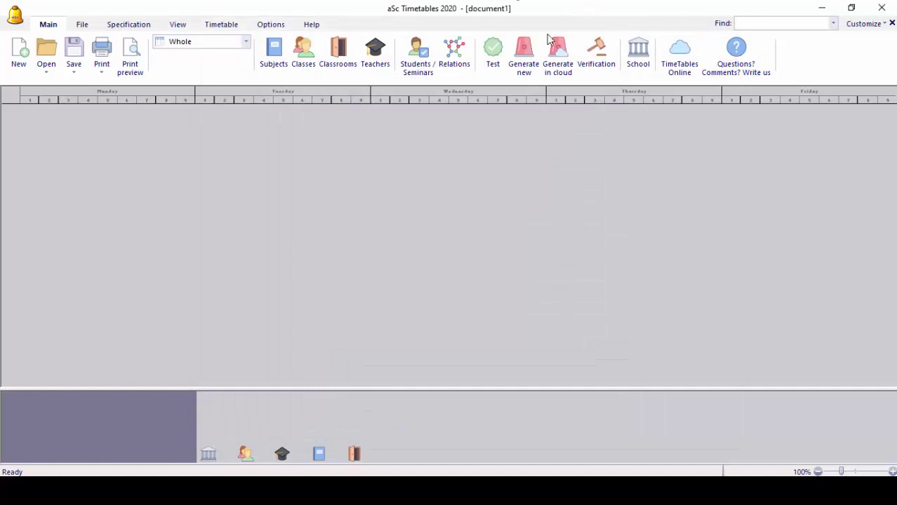
{"action": "left_click", "coordinate": [635, 56]}
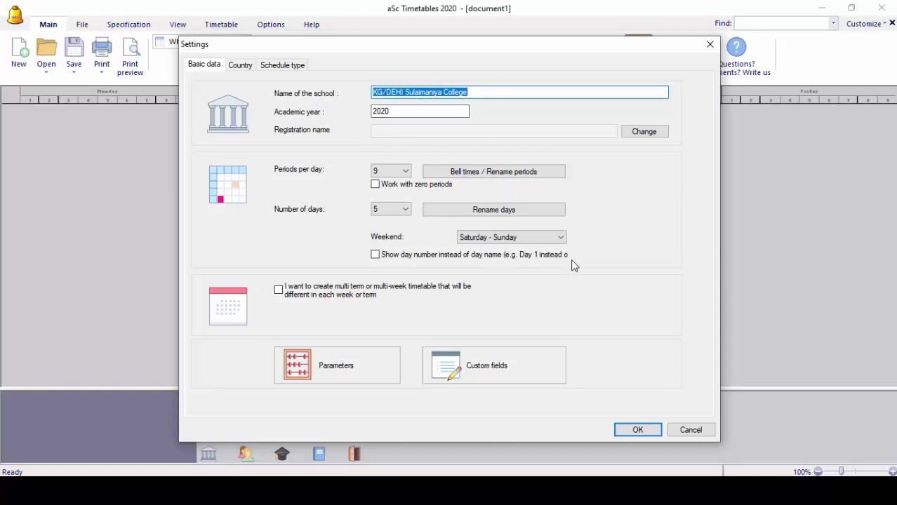
{"action": "left_click", "coordinate": [647, 430]}
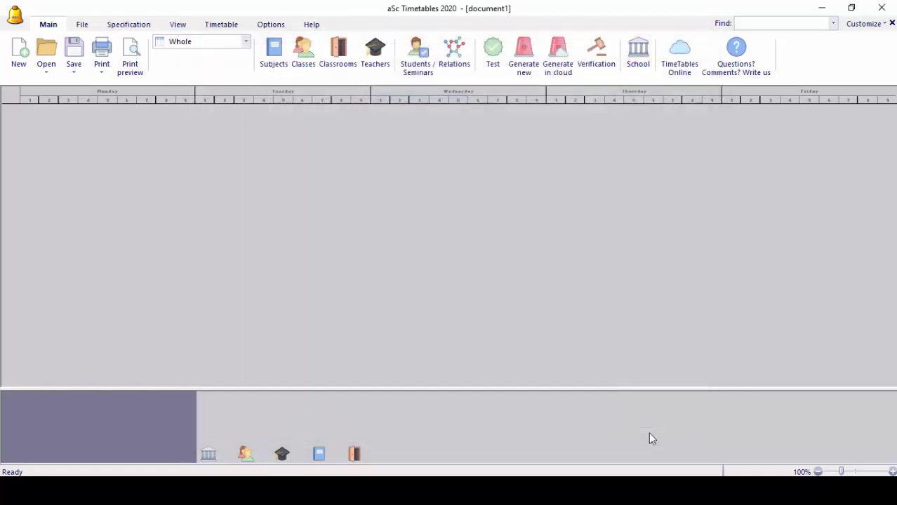
- Save the timetable as "School Timetable 2020" in the Timetable folder on Local Disk (D:)
{"action": "left_click", "coordinate": [77, 62]}
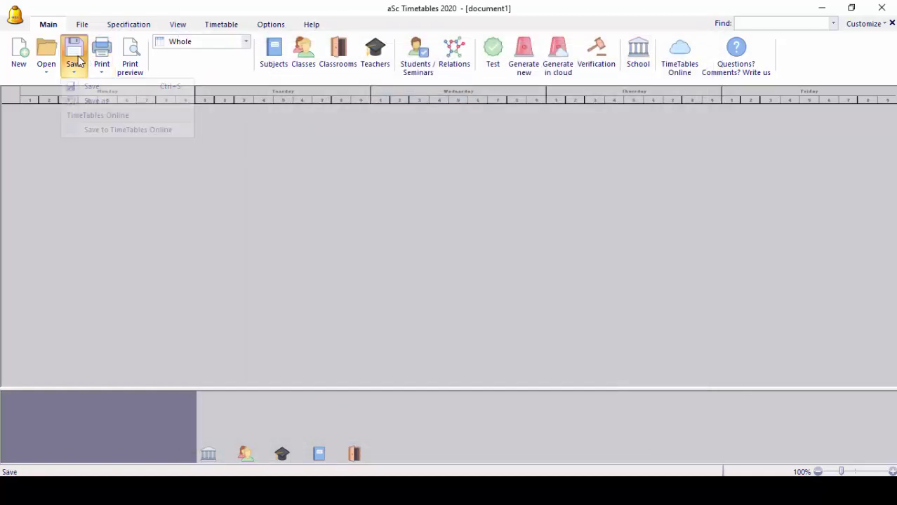
{"action": "left_click", "coordinate": [90, 88]}
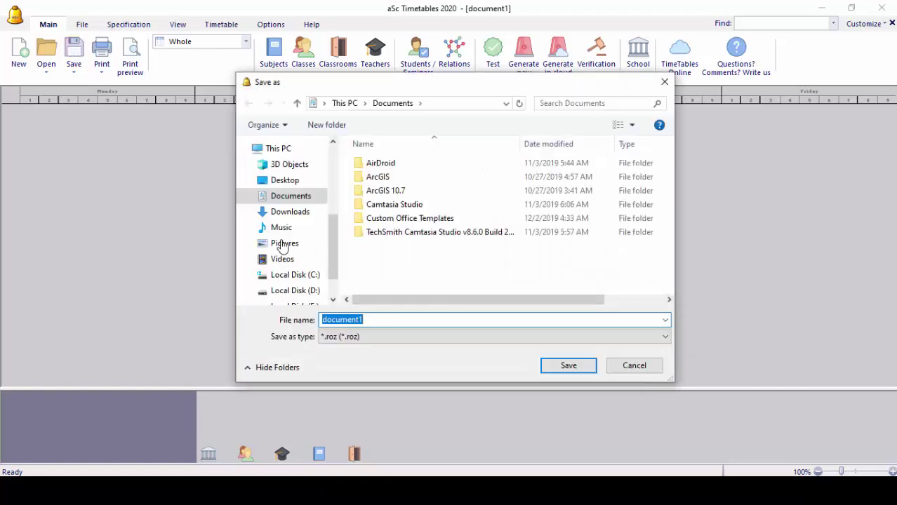
{"action": "scroll", "coordinate": [330, 230], "scroll_direction": "down", "scroll_amount": 1}
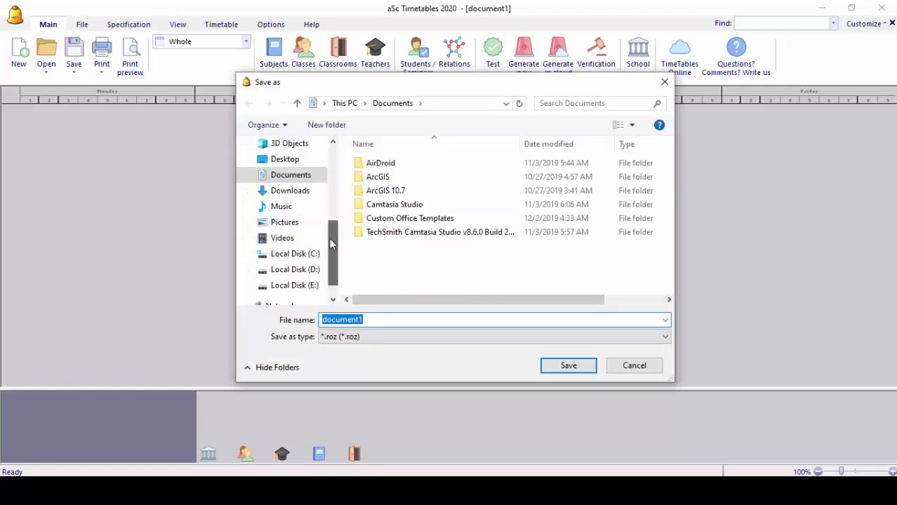
{"action": "left_click", "coordinate": [299, 276]}
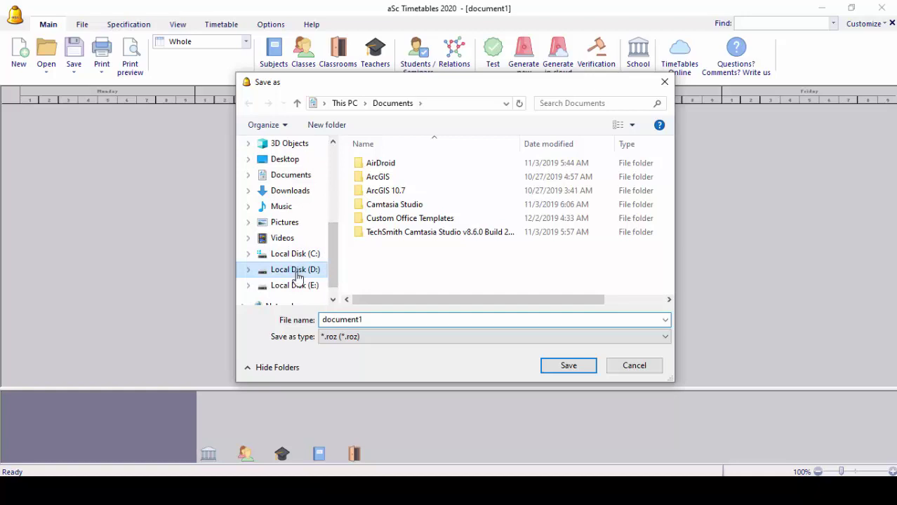
{"action": "left_click", "coordinate": [374, 220]}
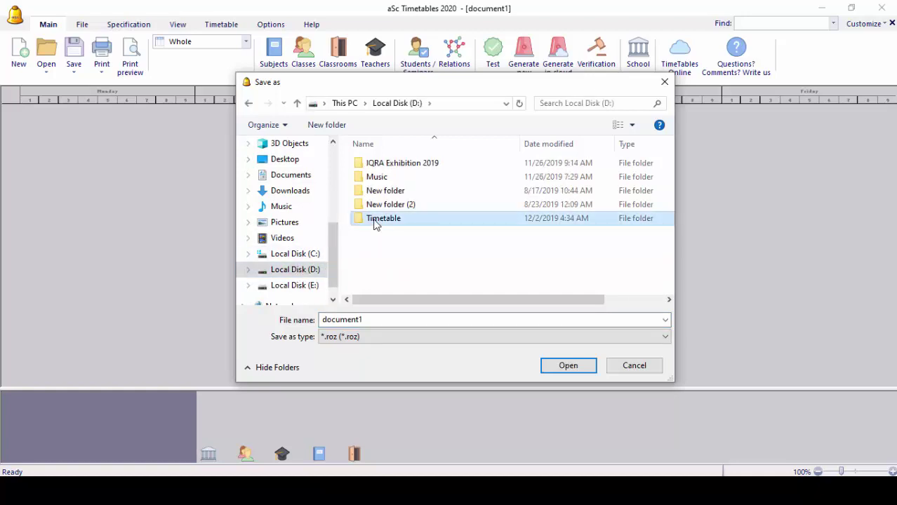
{"action": "double_click", "coordinate": [356, 221]}
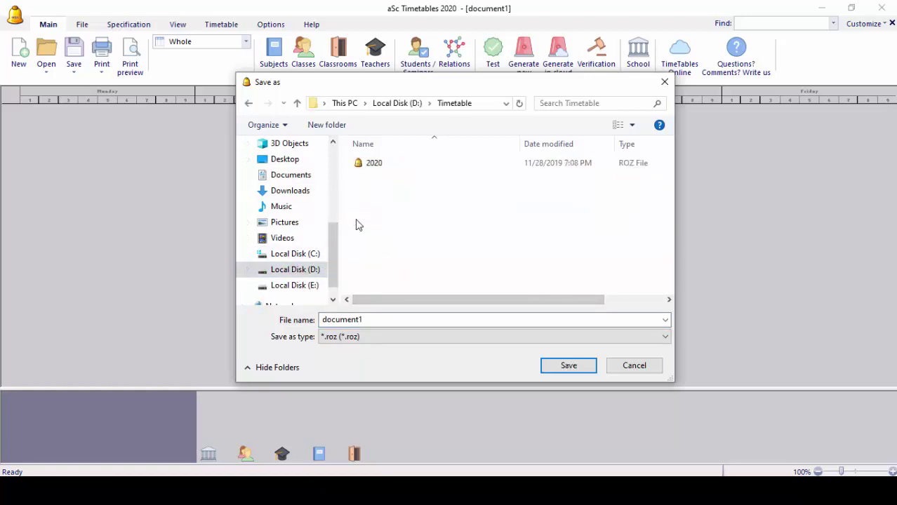
{"action": "double_click", "coordinate": [385, 320]}
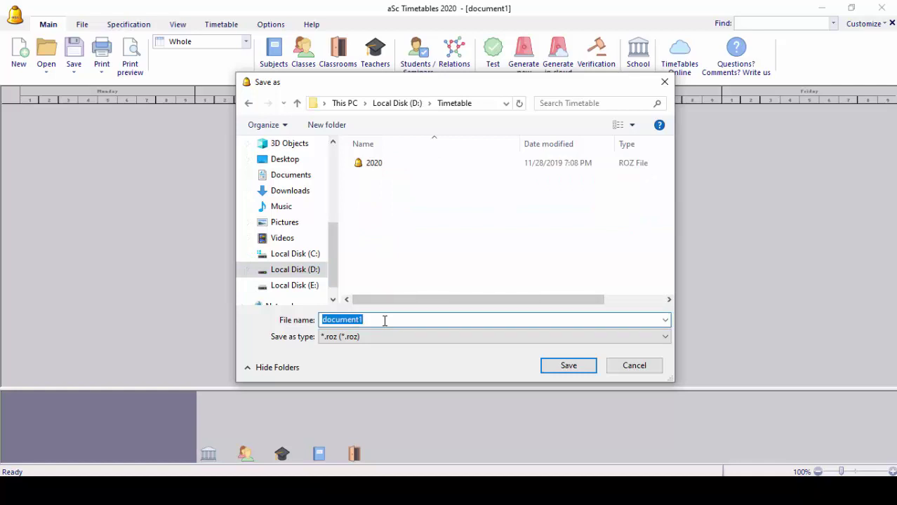
{"action": "type", "text": "Scho"}
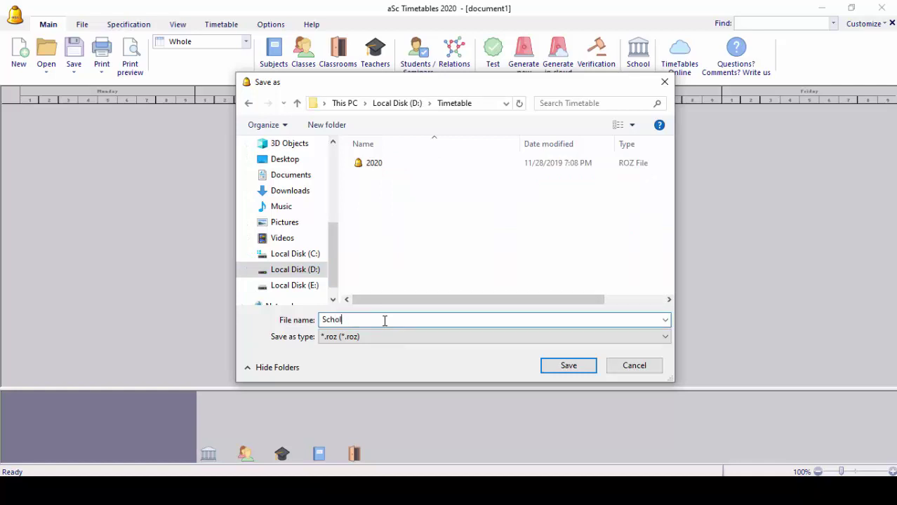
{"action": "type", "text": "ol Timetable 2020"}
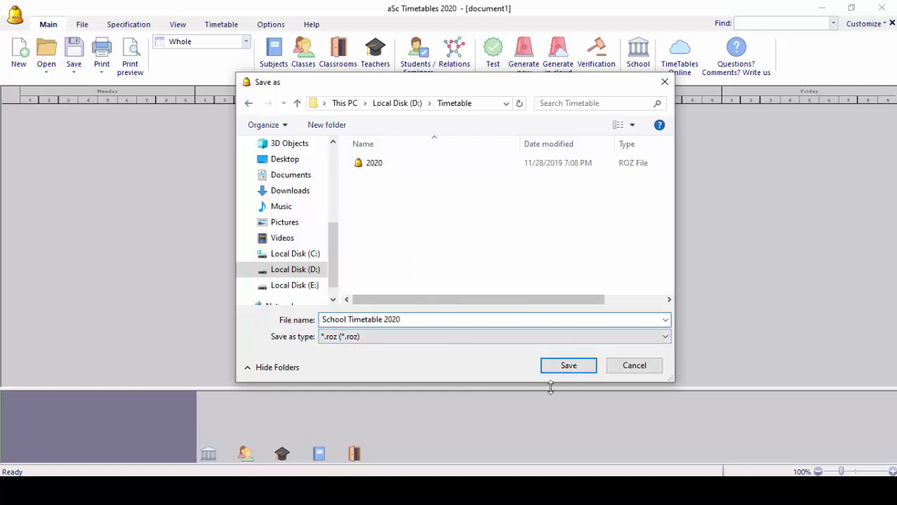
{"action": "left_click", "coordinate": [569, 367]}
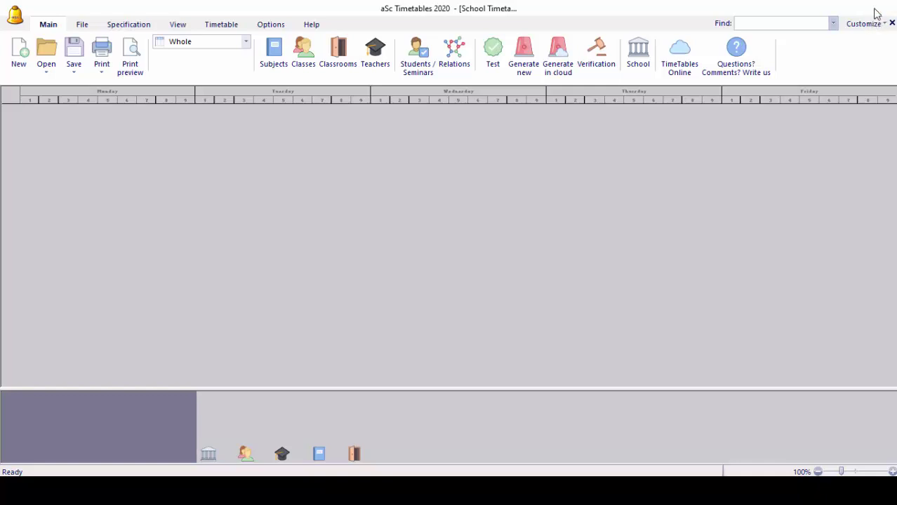
- Close aSc Timetables and reopen the saved School Timetable 2020 file from the Timetable folder in File Explorer
{"action": "left_click", "coordinate": [879, 8]}
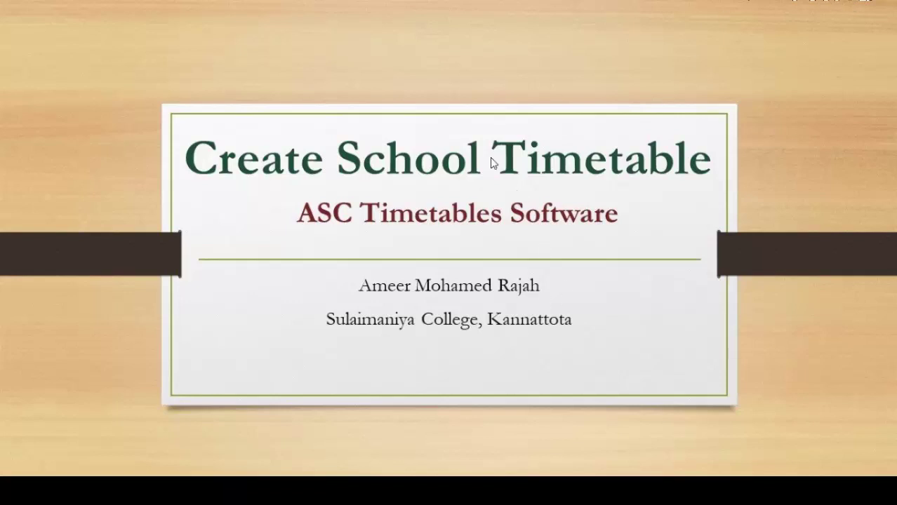
{"action": "key", "text": "Escape"}
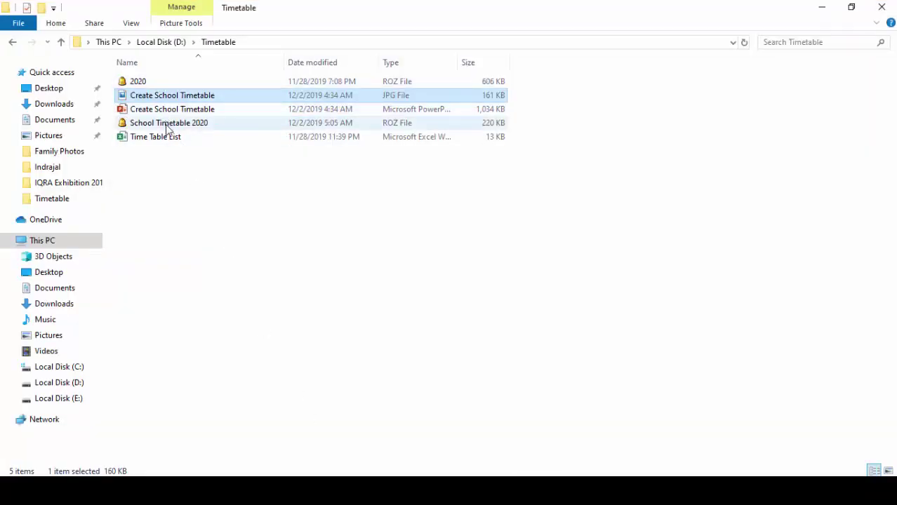
{"action": "left_click", "coordinate": [169, 124]}
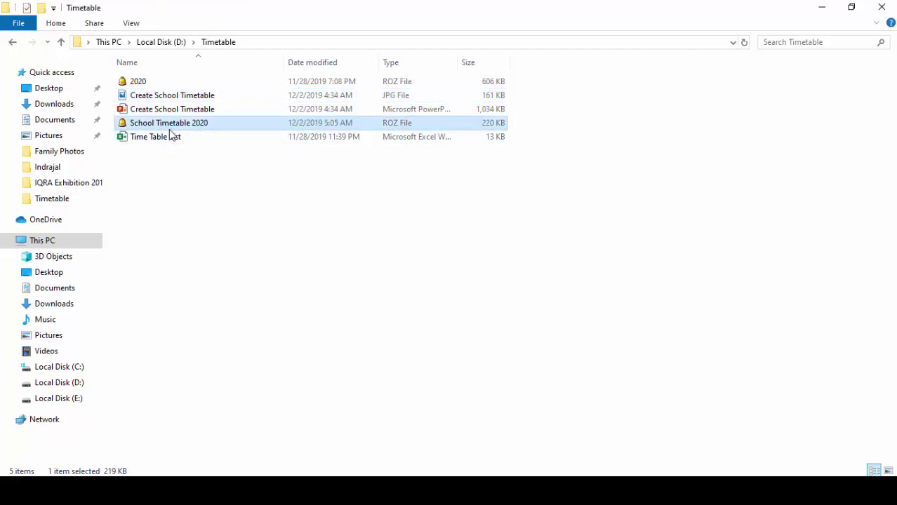
{"action": "left_click", "coordinate": [820, 7]}
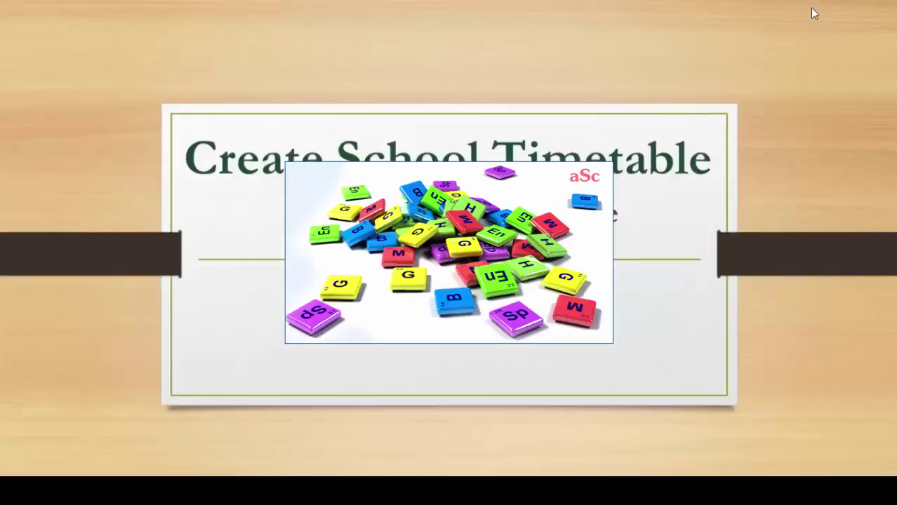